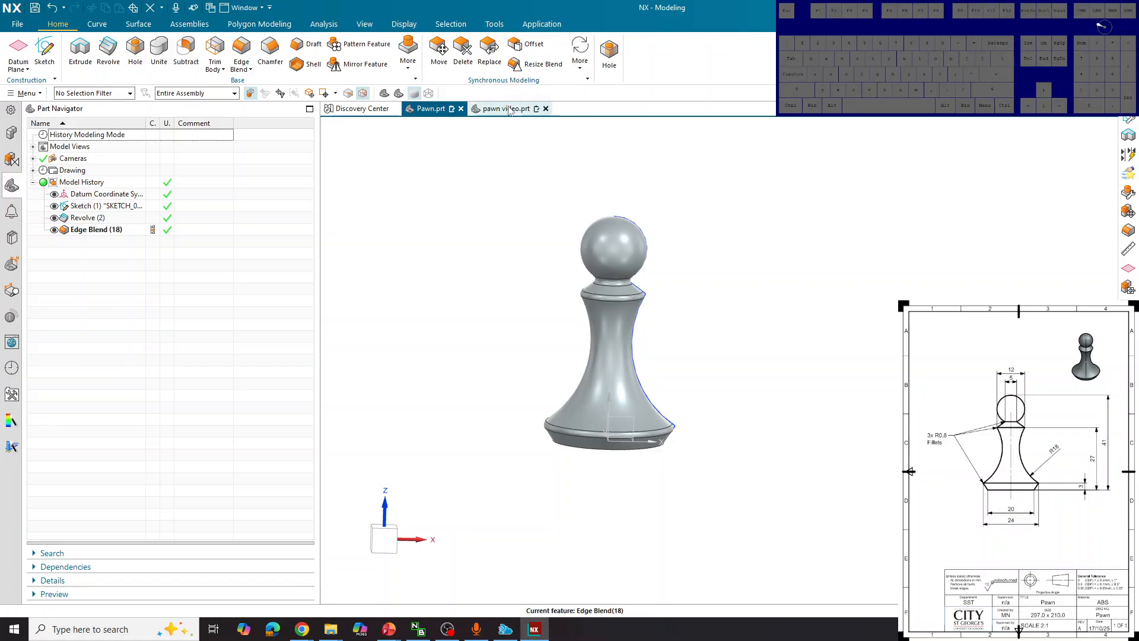
# Step: Switch to the pawn video.prt part and create a new sketch on the Front plane
pyautogui.click(491, 109)
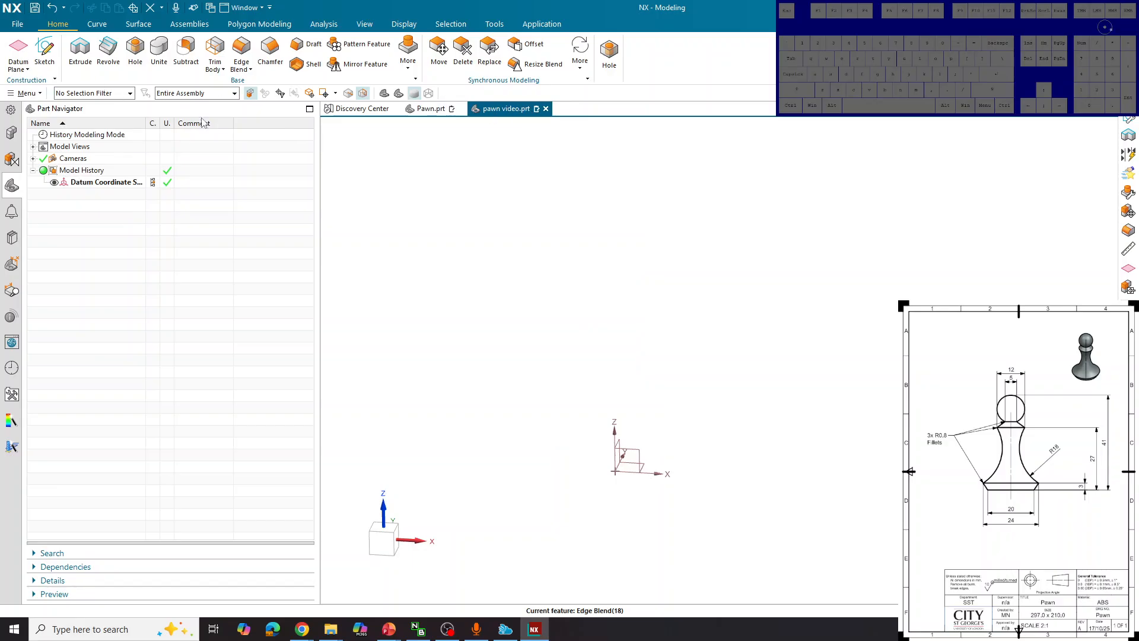
pyautogui.click(44, 53)
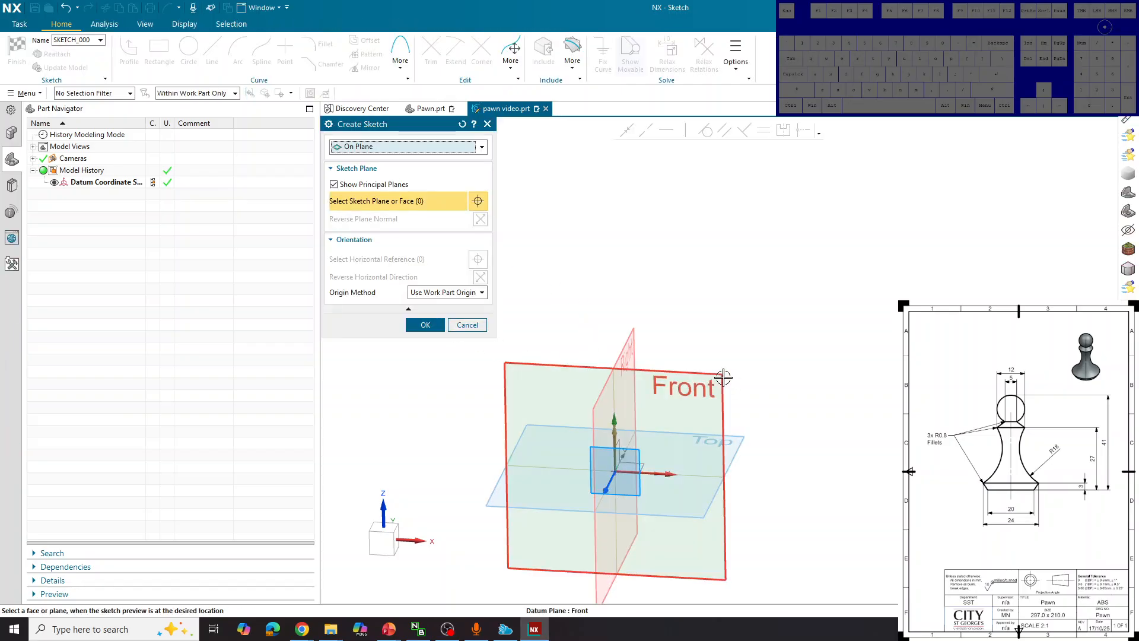
pyautogui.click(725, 377)
pyautogui.click(425, 325)
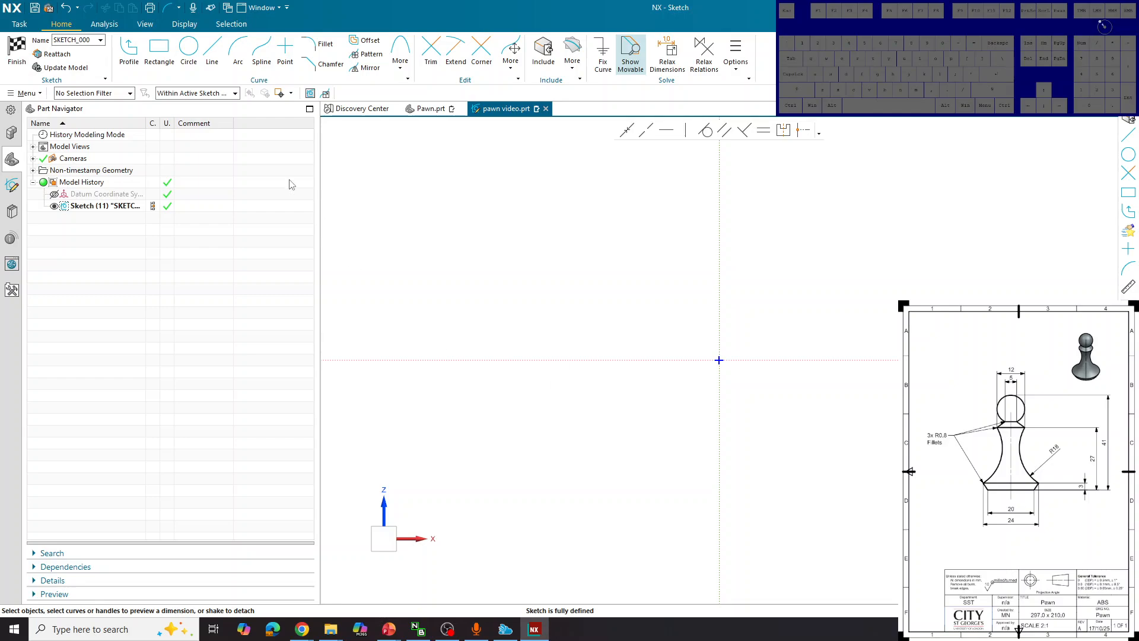
# Step: Sketch a horizontal base line about 33 mm long from the origin, followed by a short line sloping up and outward from its end
pyautogui.click(221, 59)
pyautogui.scroll(-4, 531, 529)
pyautogui.scroll(3, 618, 466)
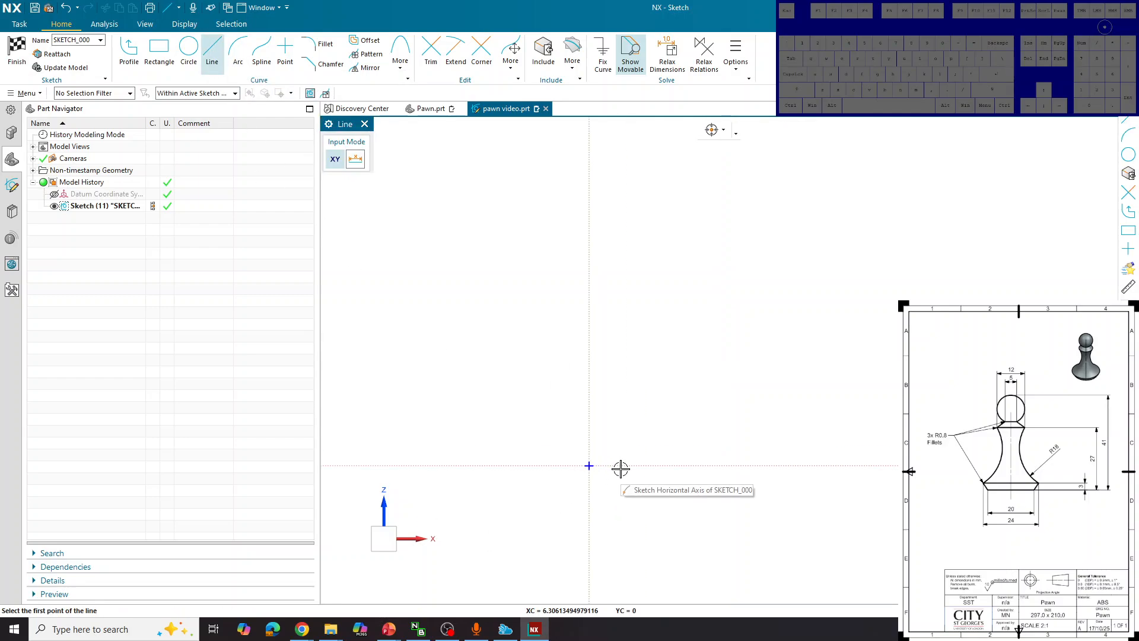
pyautogui.click(589, 465)
pyautogui.click(935, 143)
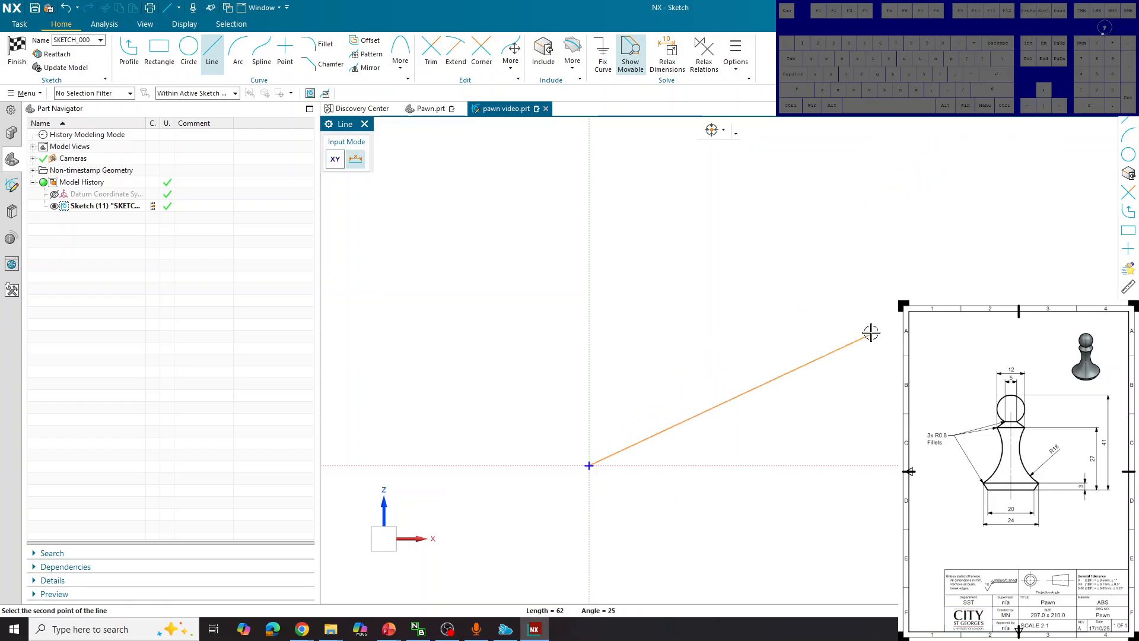
pyautogui.click(754, 464)
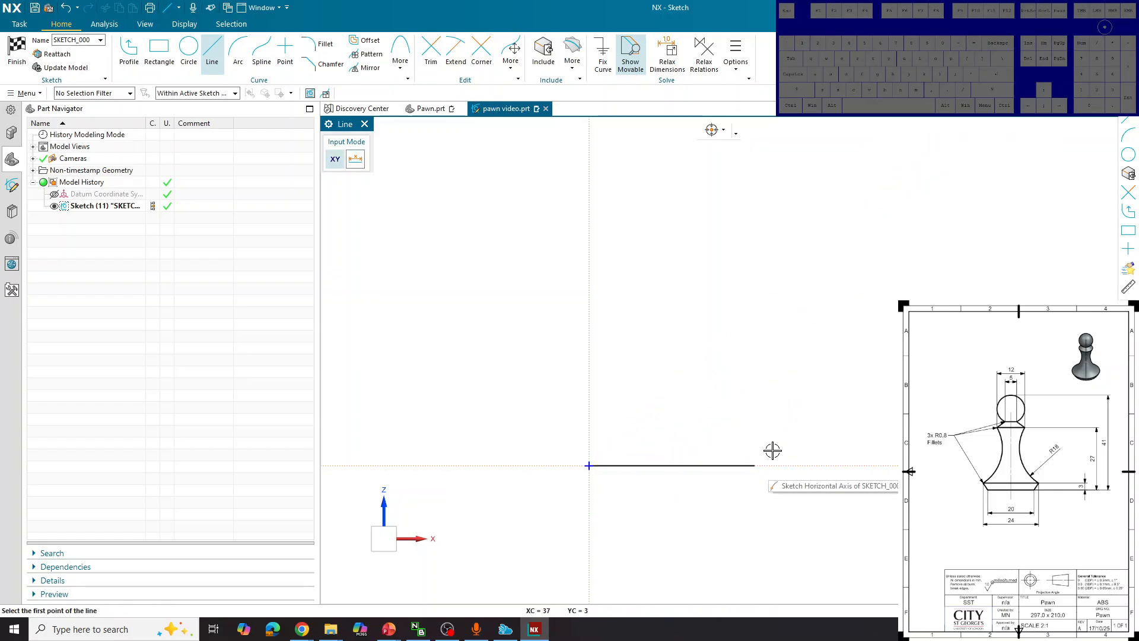
pyautogui.click(755, 465)
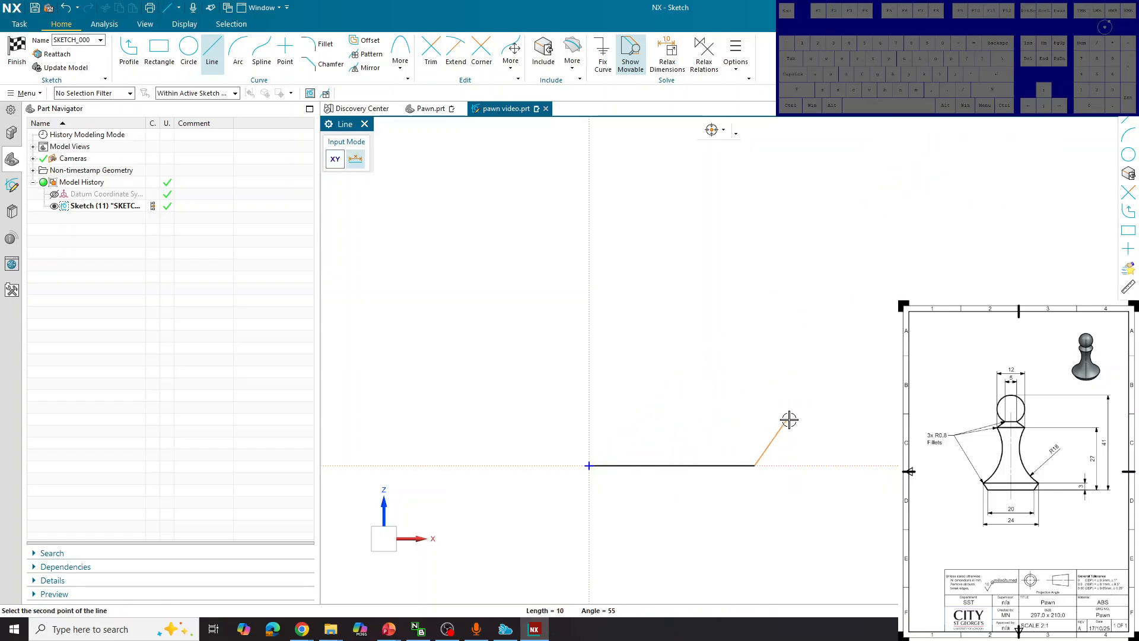
pyautogui.click(820, 411)
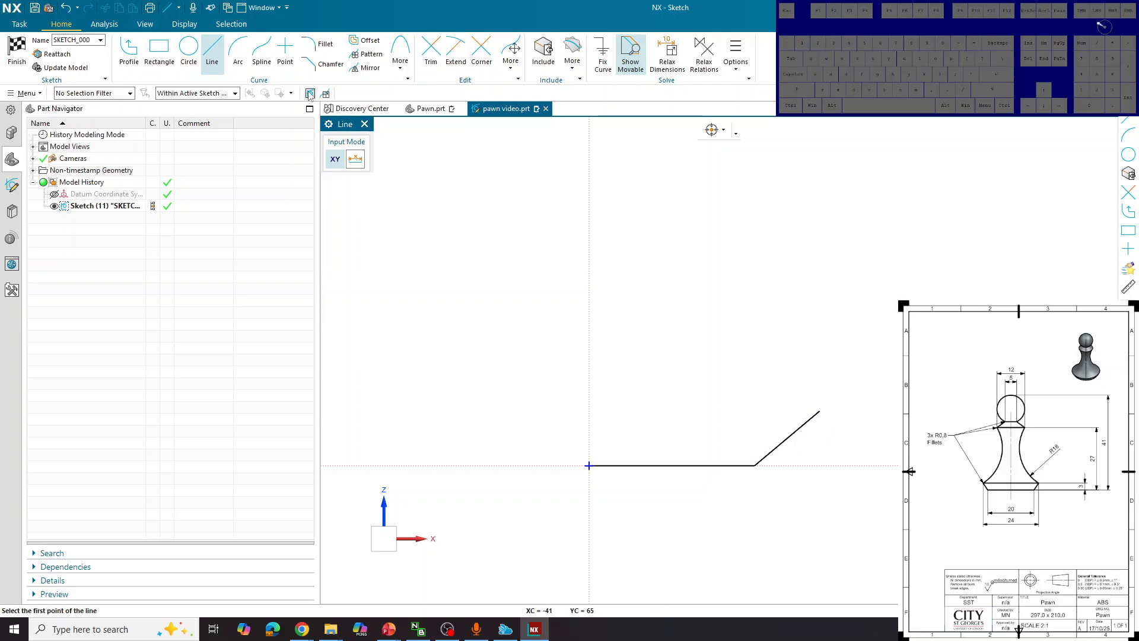
# Step: Draw a three-point arc for the pawn's body from the sloped line's outer end upward, bulging inward toward the vertical axis
pyautogui.click(240, 59)
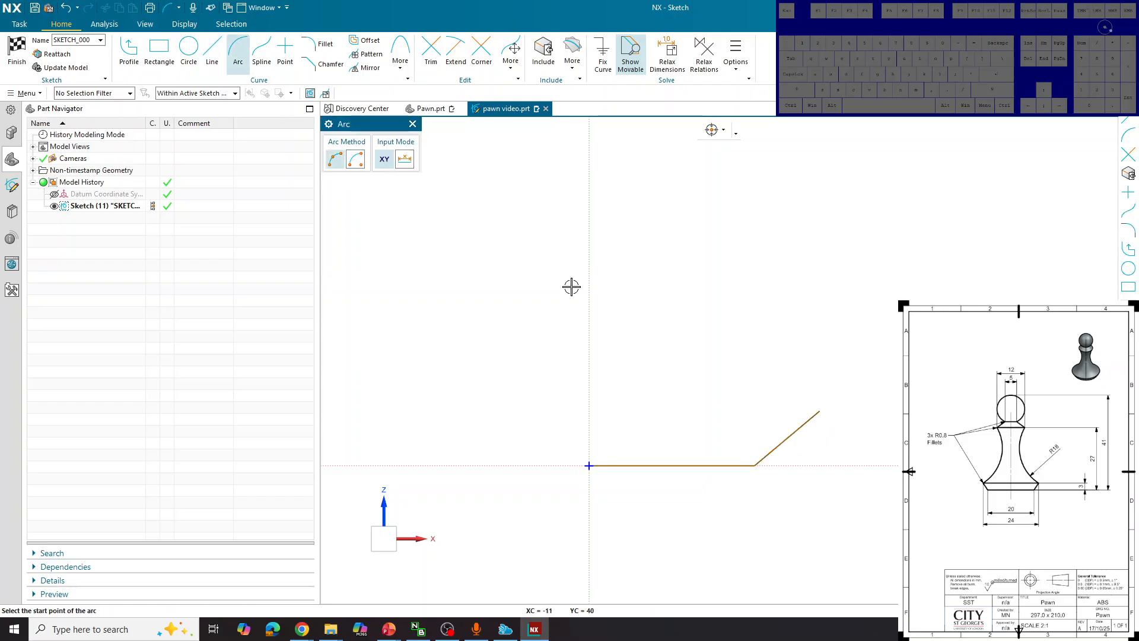
pyautogui.click(327, 160)
pyautogui.click(819, 412)
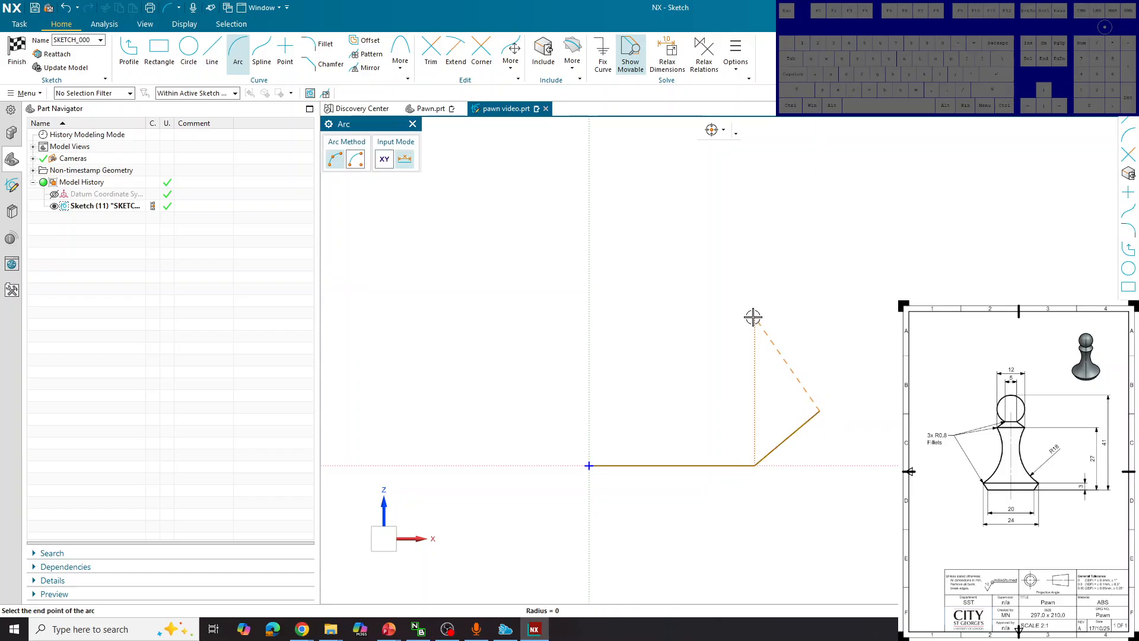
pyautogui.click(732, 291)
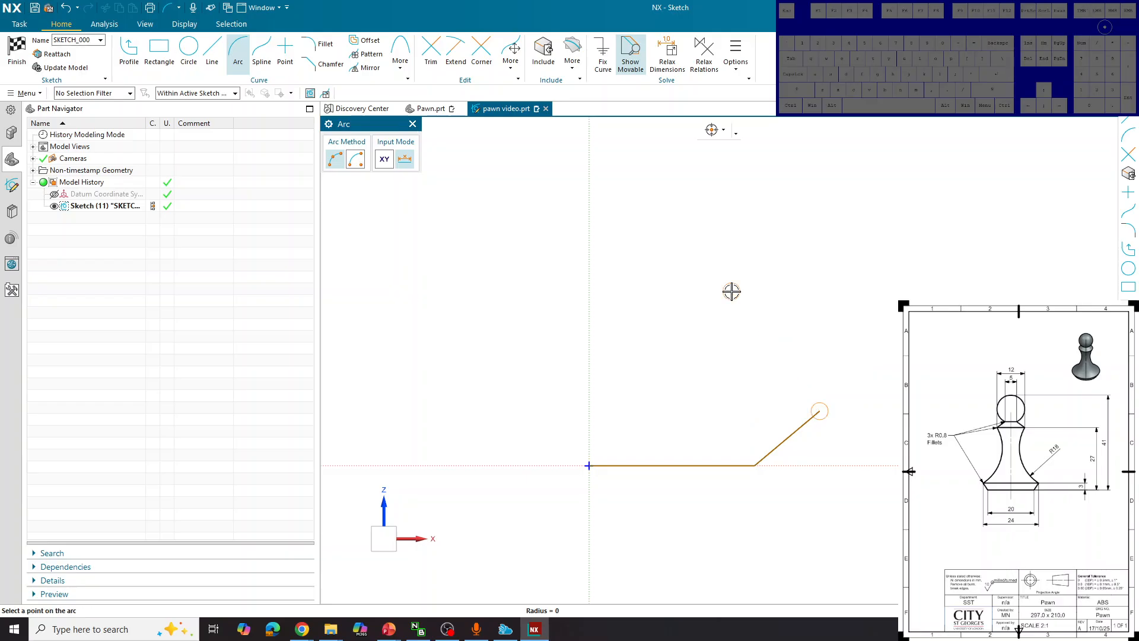
pyautogui.click(741, 144)
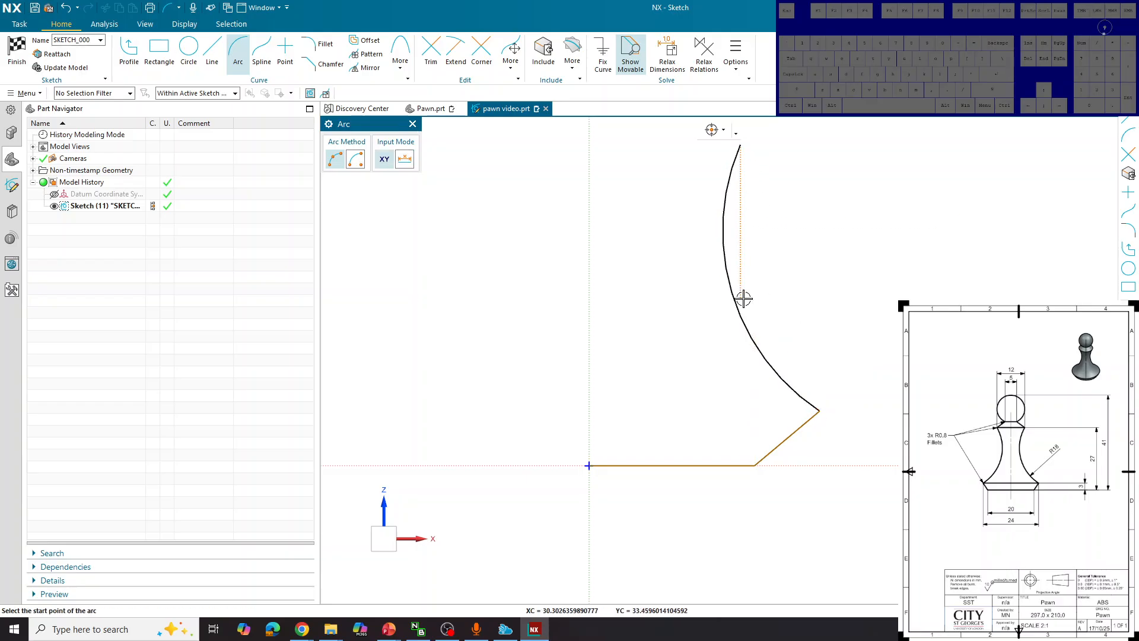
# Step: Draw a short line from the body arc's upper end, sloping up and inward toward the vertical axis
pyautogui.scroll(-4, 740, 237)
pyautogui.scroll(3, 741, 237)
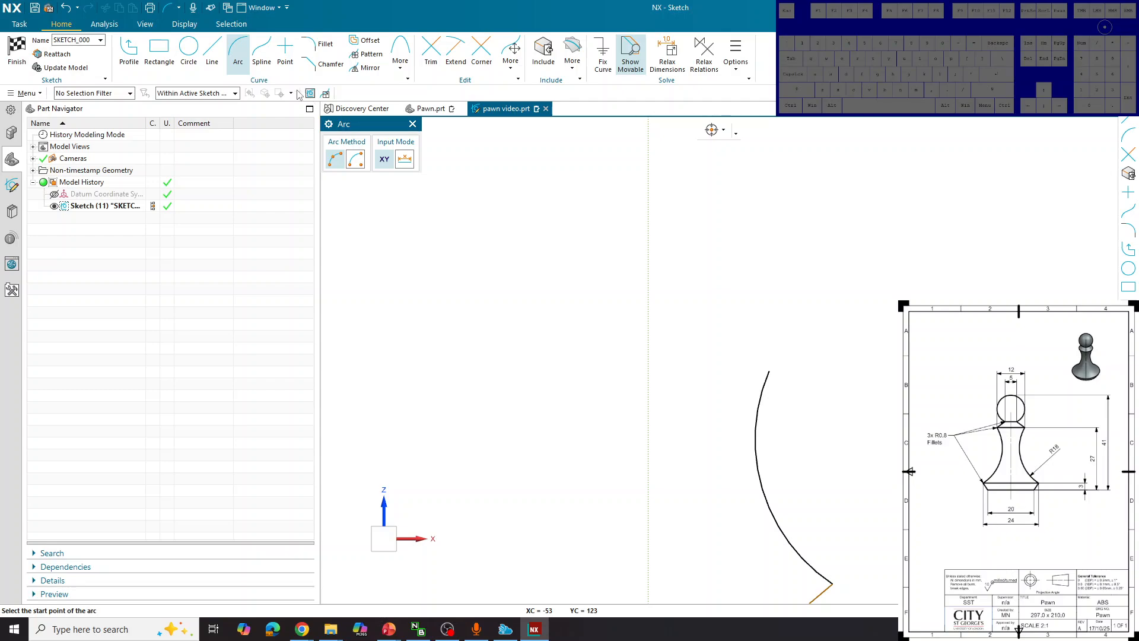
pyautogui.click(211, 52)
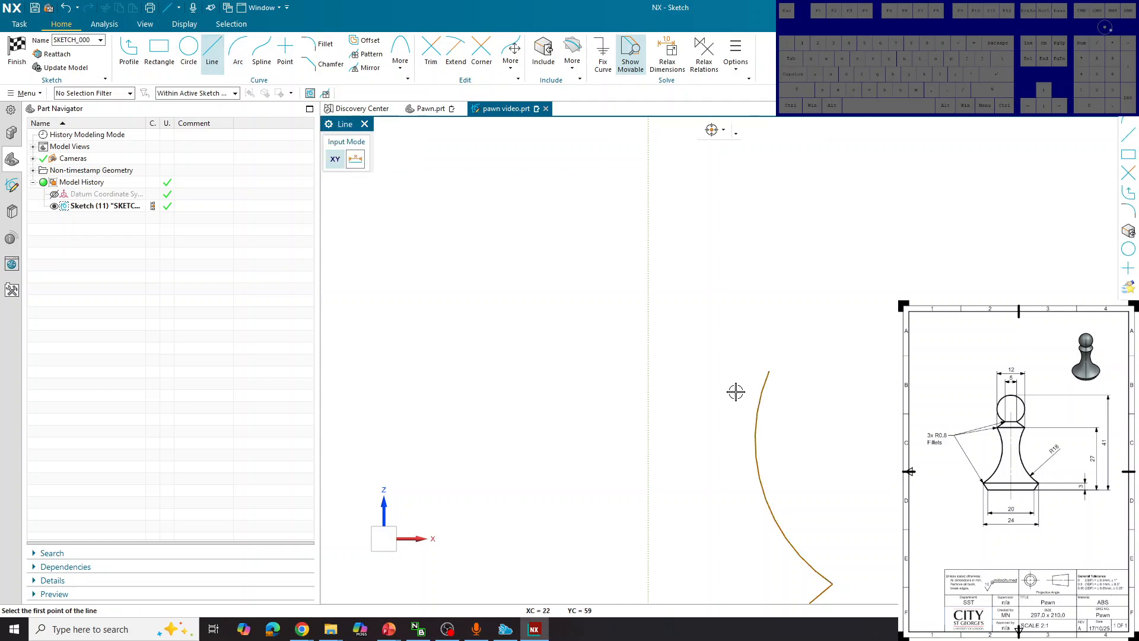
pyautogui.click(769, 371)
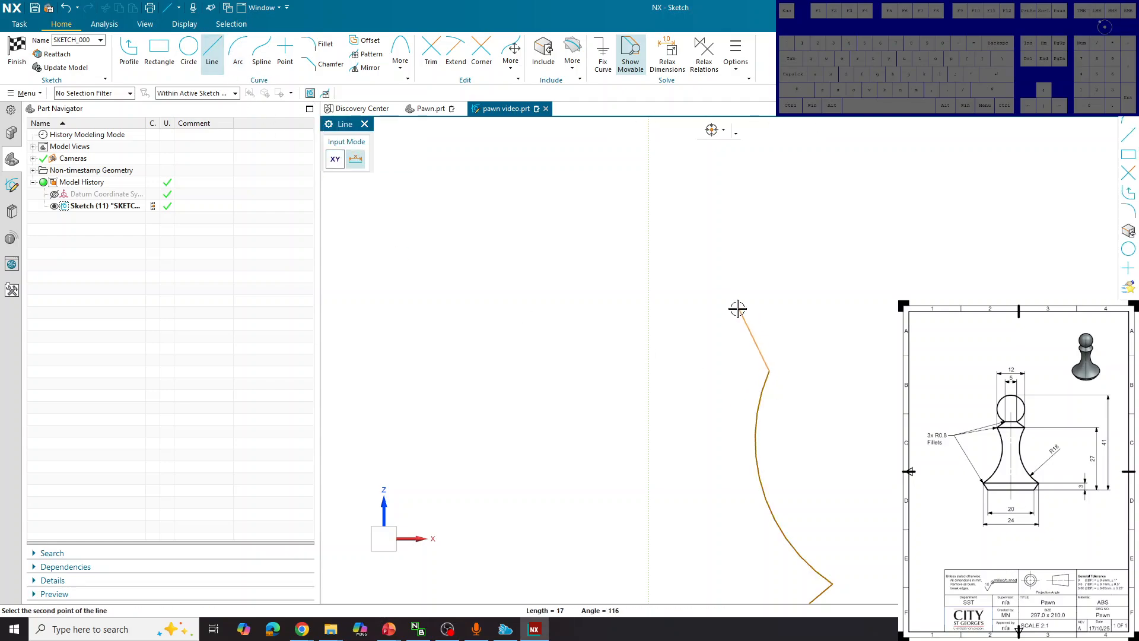
pyautogui.click(719, 336)
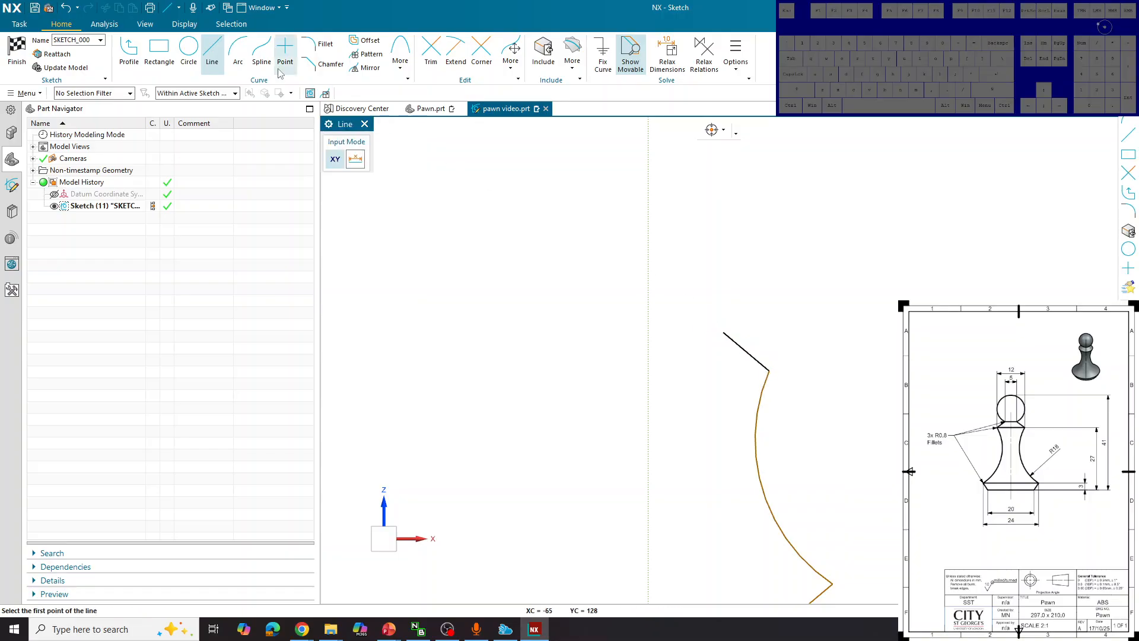
# Step: Draw the head as a centre-and-endpoints arc of about 41 mm radius, centred on the vertical axis, from the short line's end to the axis
pyautogui.click(238, 52)
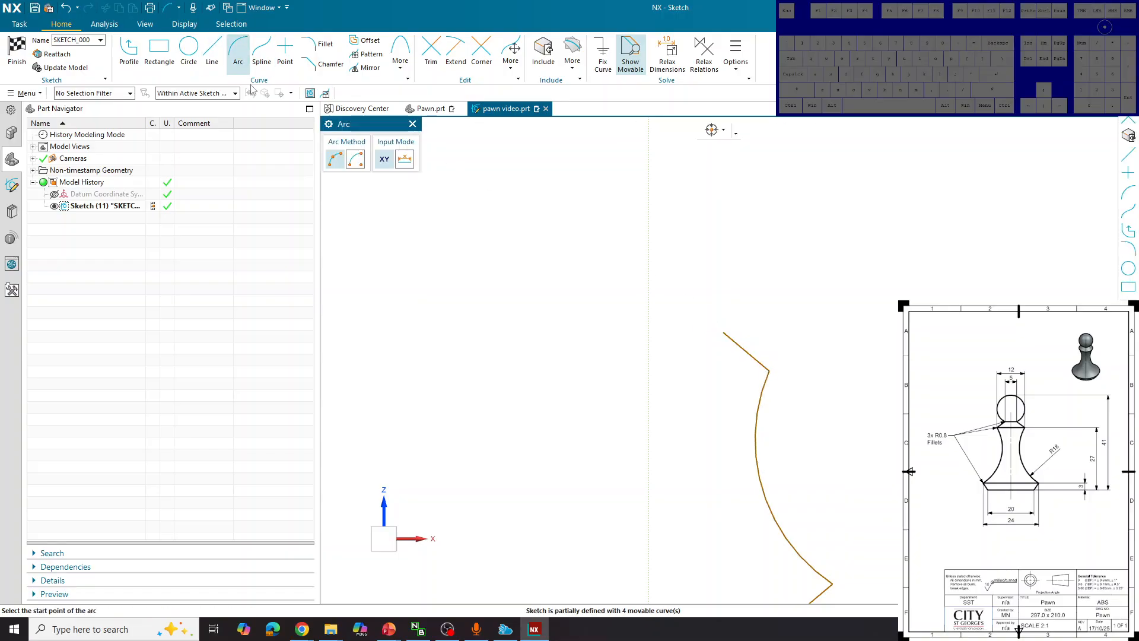
pyautogui.click(354, 166)
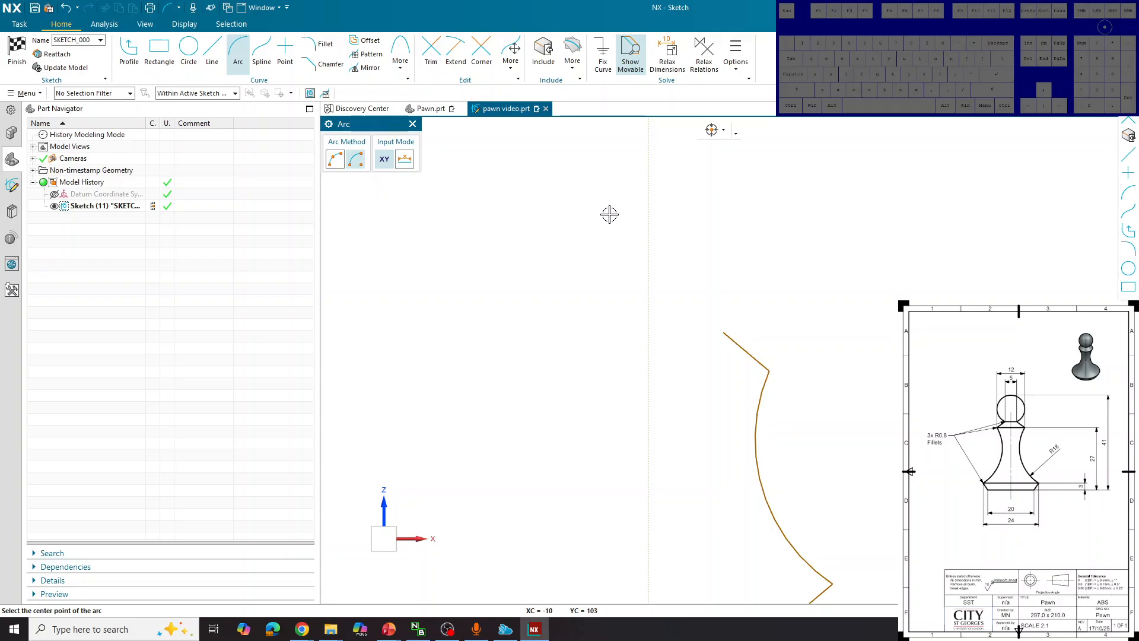
pyautogui.click(649, 187)
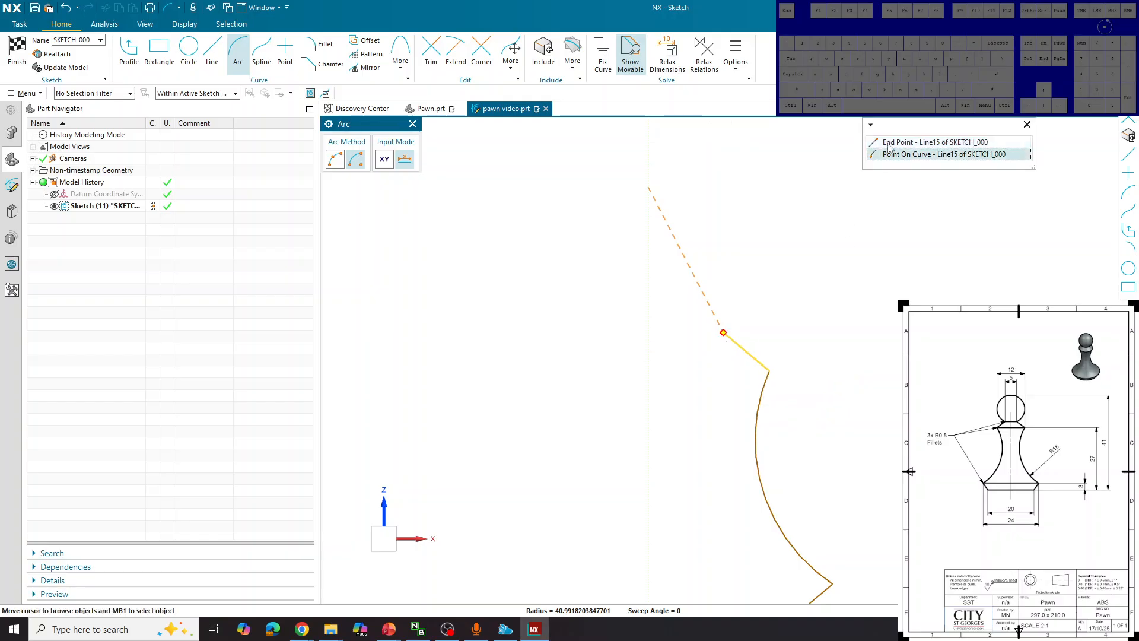
pyautogui.click(722, 332)
pyautogui.scroll(-4, 721, 347)
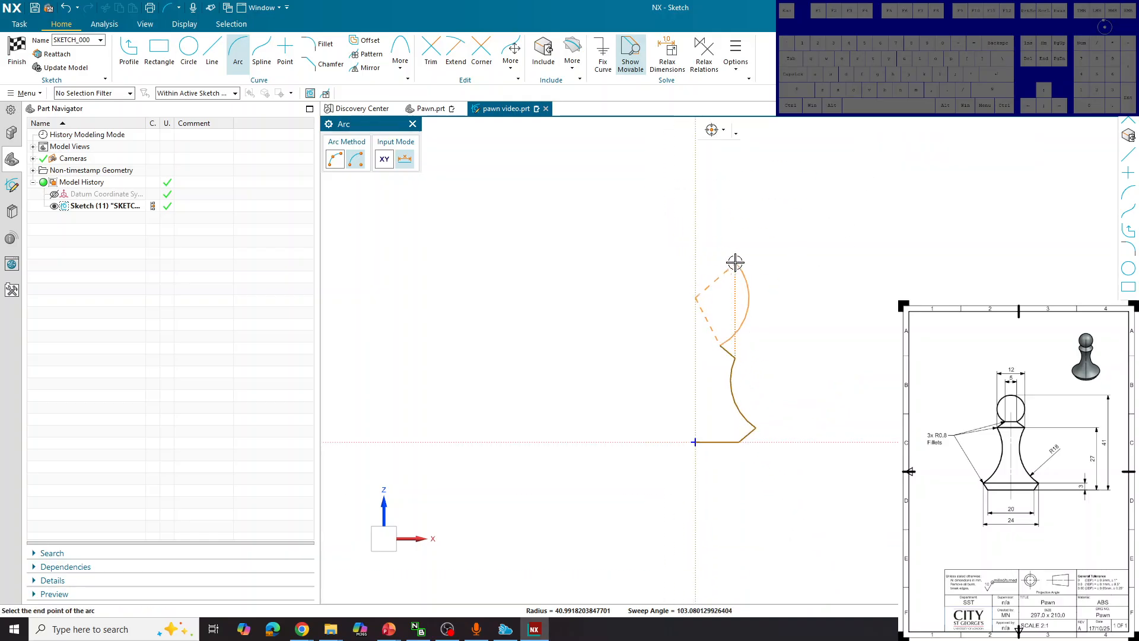
pyautogui.scroll(4, 701, 229)
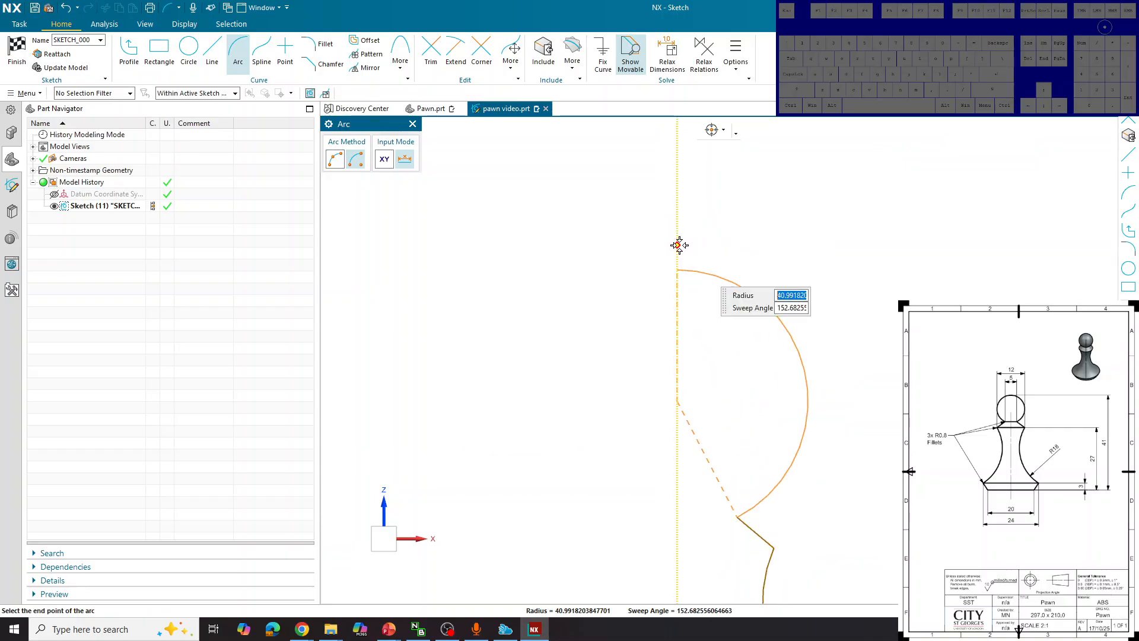
pyautogui.click(679, 244)
pyautogui.click(413, 124)
# Step: Dimension the horizontal base line to 10 mm and scale the entire sketch with it
pyautogui.scroll(-5, 639, 208)
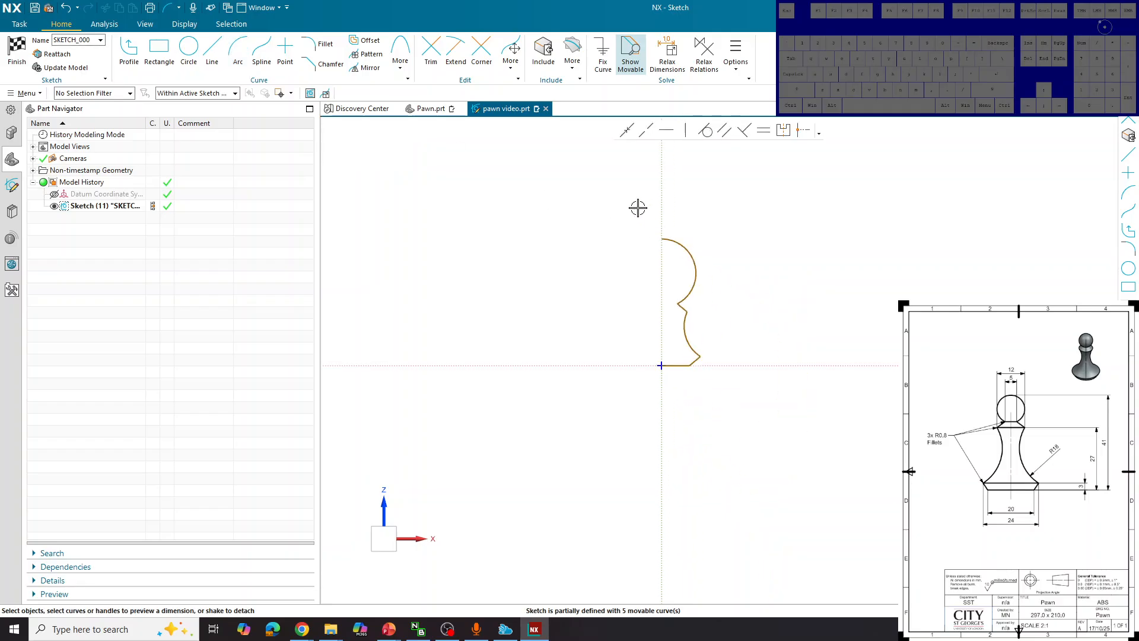
pyautogui.scroll(3, 683, 297)
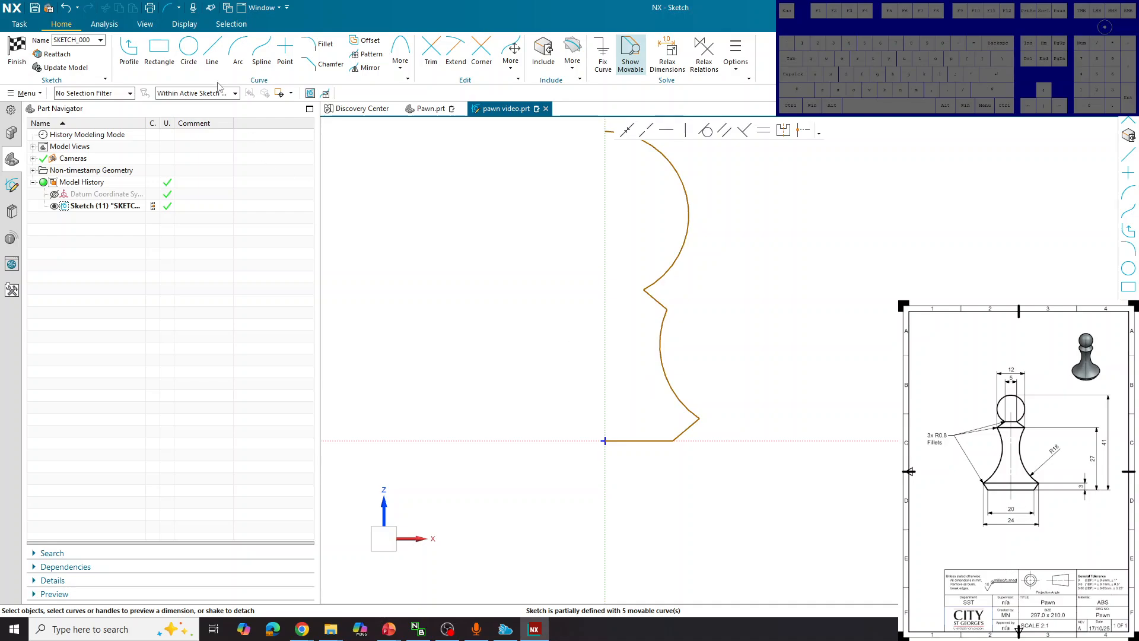
pyautogui.click(644, 442)
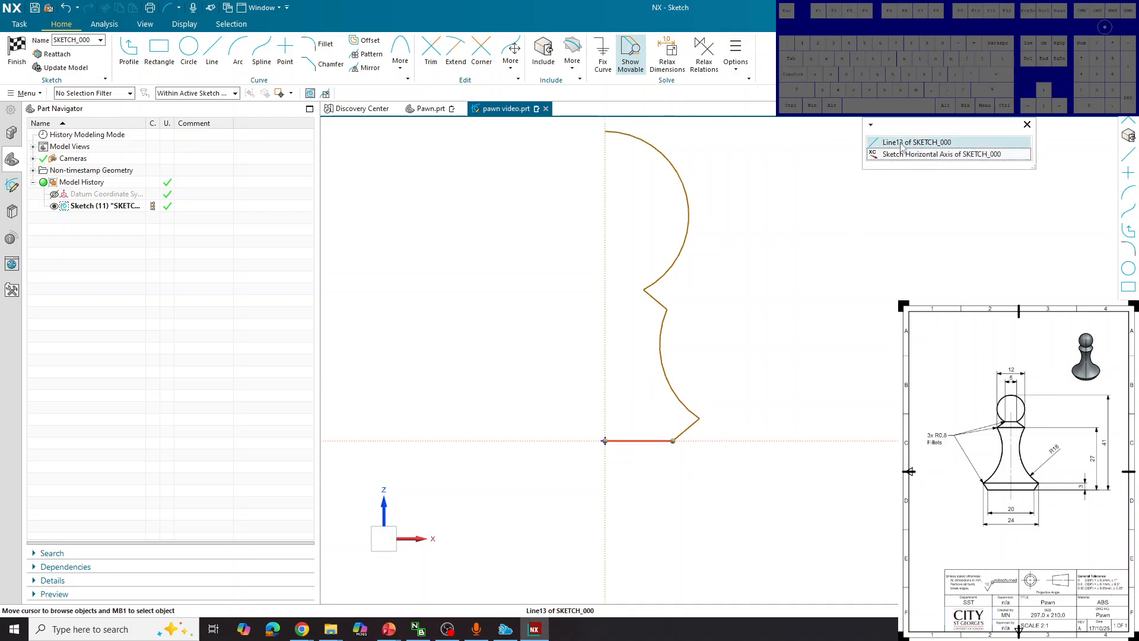
pyautogui.click(902, 145)
pyautogui.scroll(4, 634, 462)
pyautogui.click(650, 457)
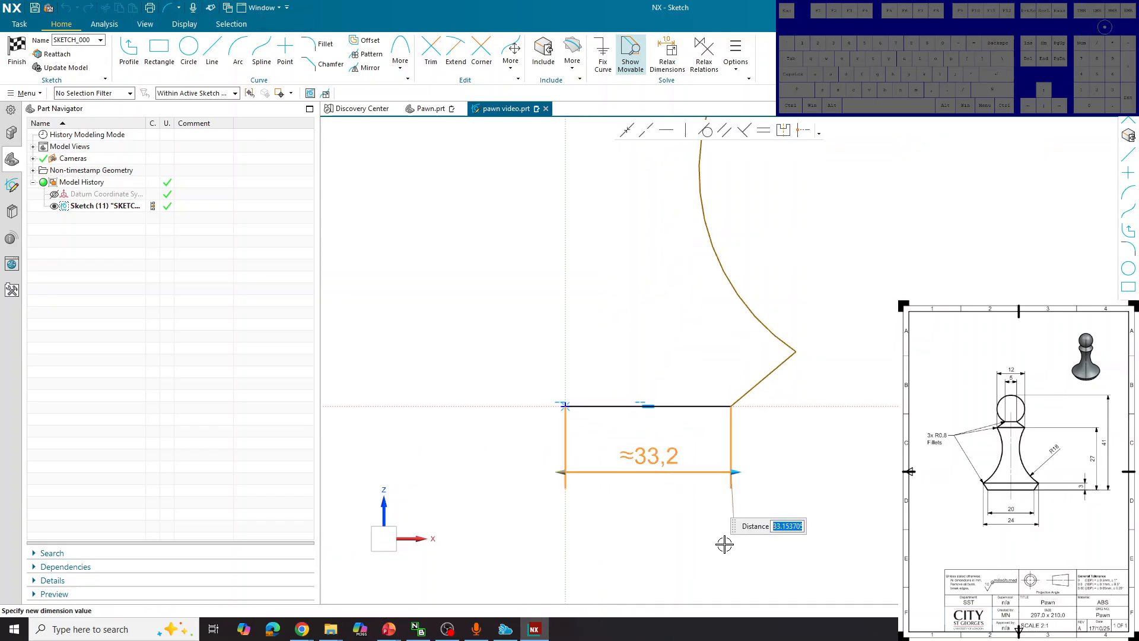
pyautogui.write('10')
pyautogui.press('Return')
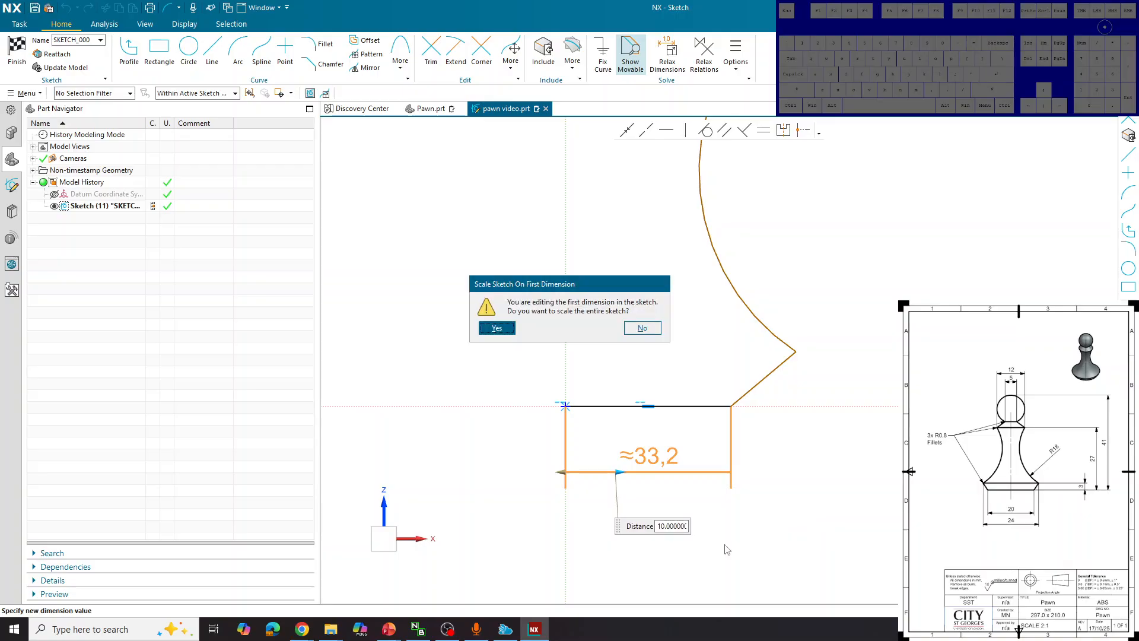
pyautogui.click(501, 330)
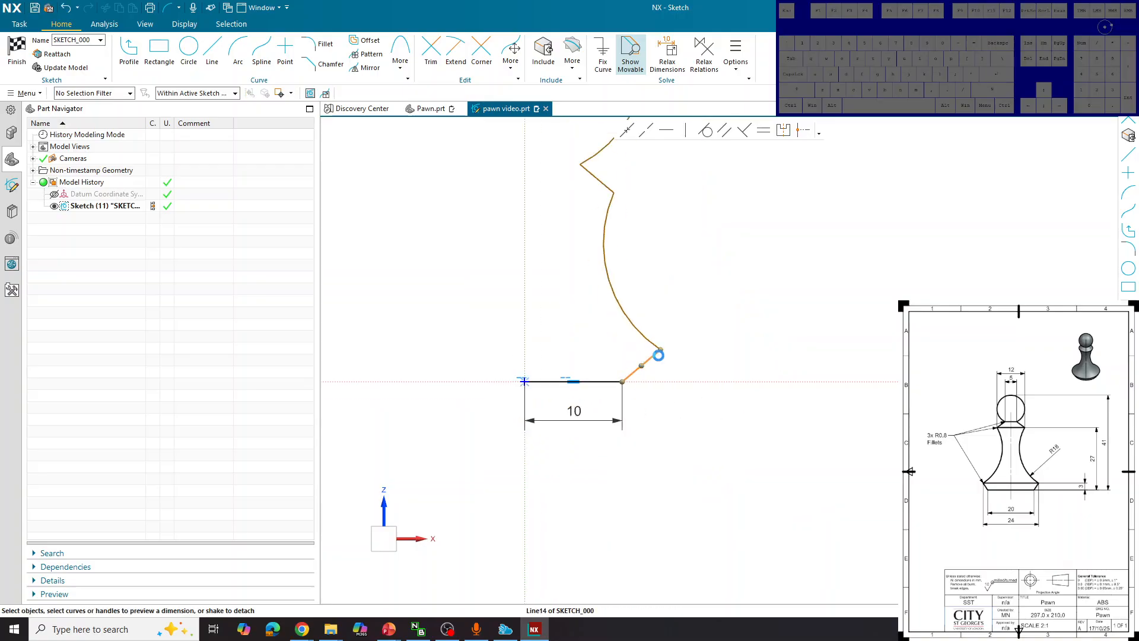
# Step: Dimension the vertical height of the sloped base line to 3 mm
pyautogui.click(653, 356)
pyautogui.click(699, 362)
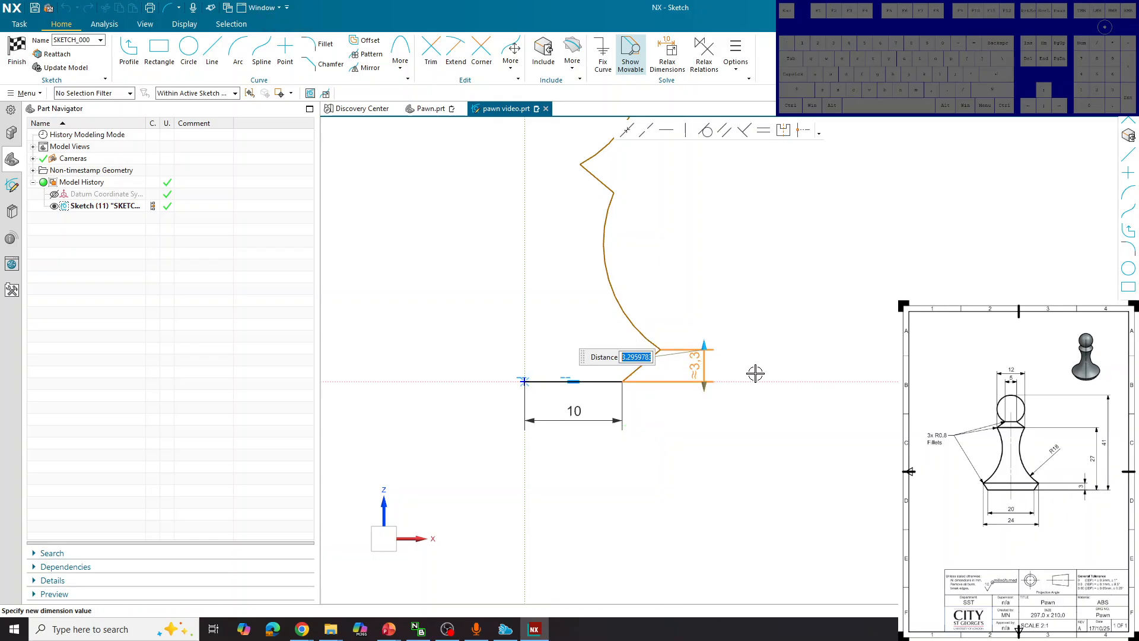
pyautogui.write('3')
pyautogui.press('Return')
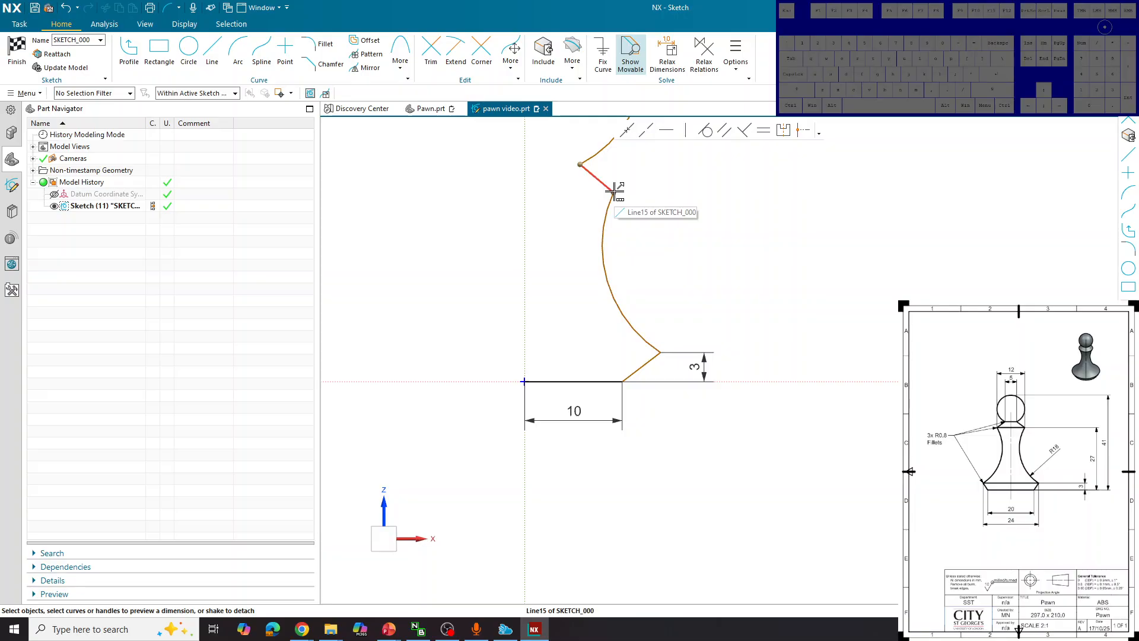
# Step: Dimension the vertical distance from the horizontal axis to the body arc's upper endpoint to 27 mm
pyautogui.click(615, 191)
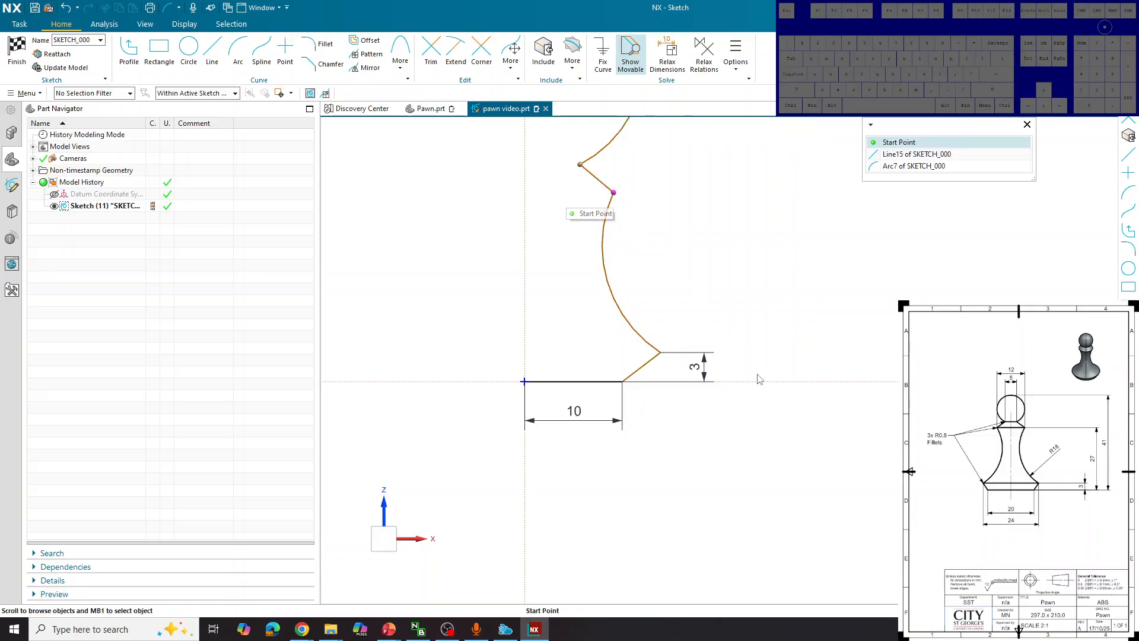
pyautogui.click(894, 143)
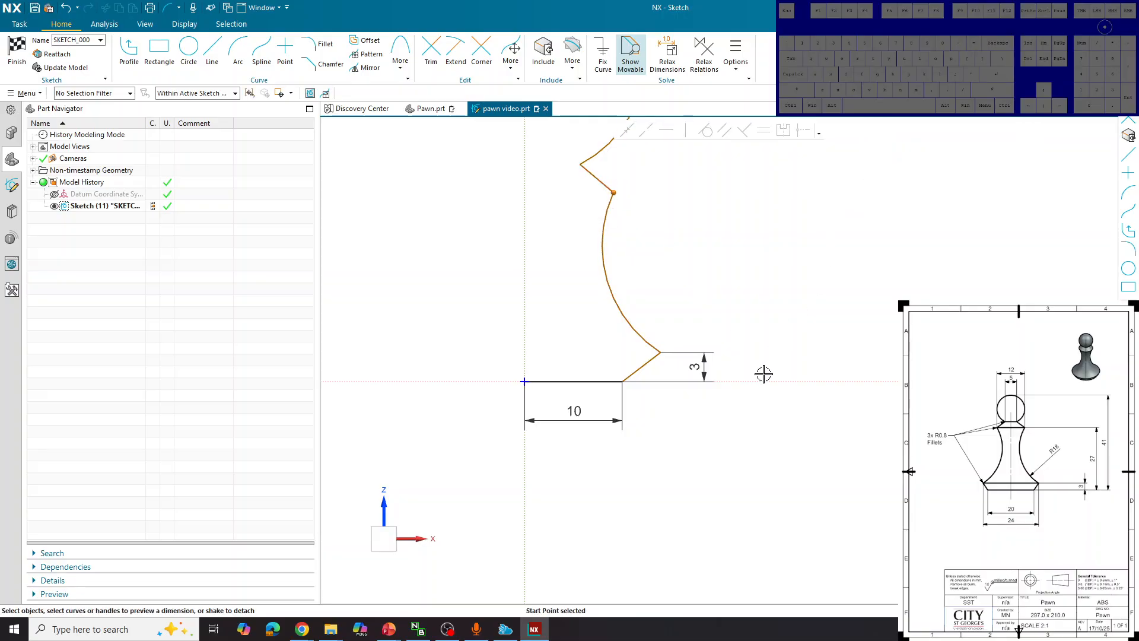
pyautogui.click(761, 381)
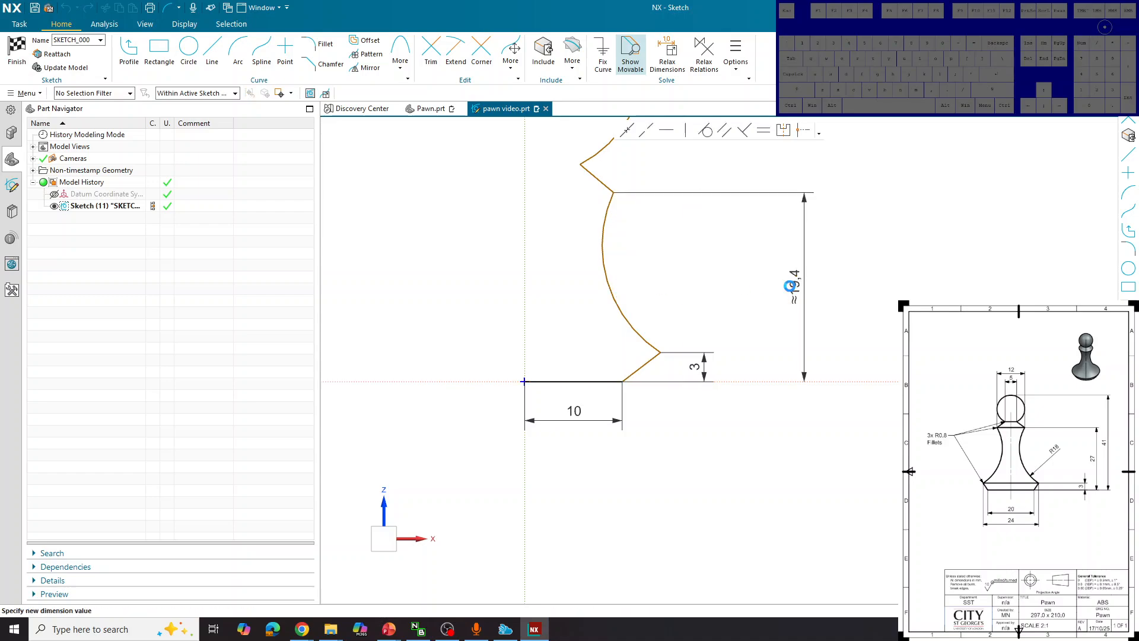
pyautogui.click(790, 286)
pyautogui.write('27')
pyautogui.press('Return')
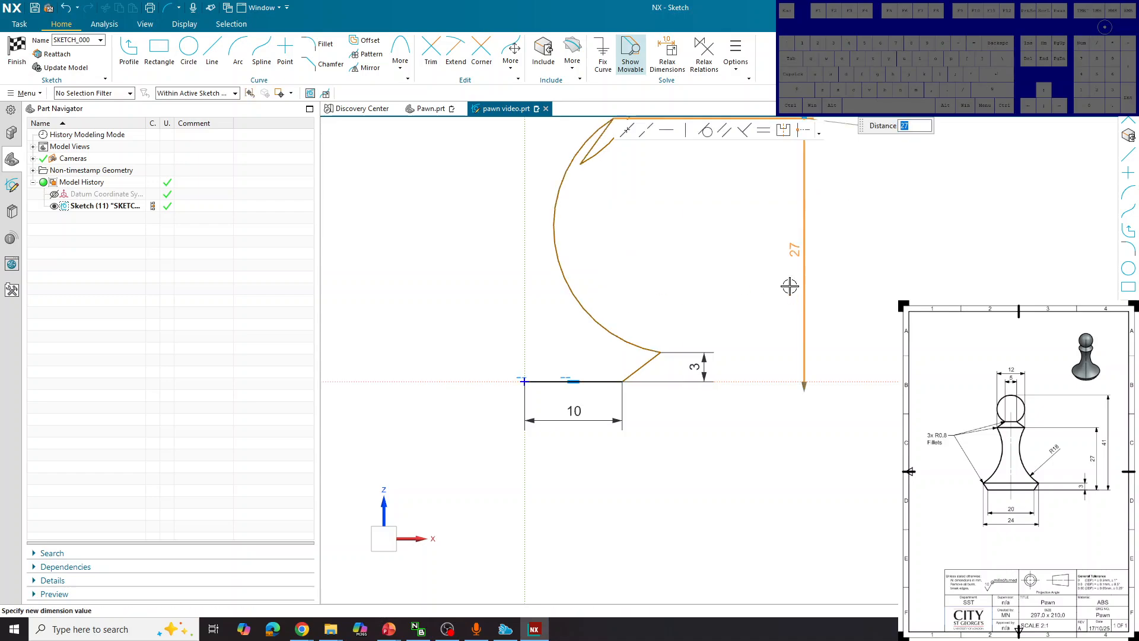
pyautogui.middleClick(877, 407)
# Step: Delete the short line between the body arc and the head arc
pyautogui.scroll(-4, 853, 460)
pyautogui.scroll(4, 776, 277)
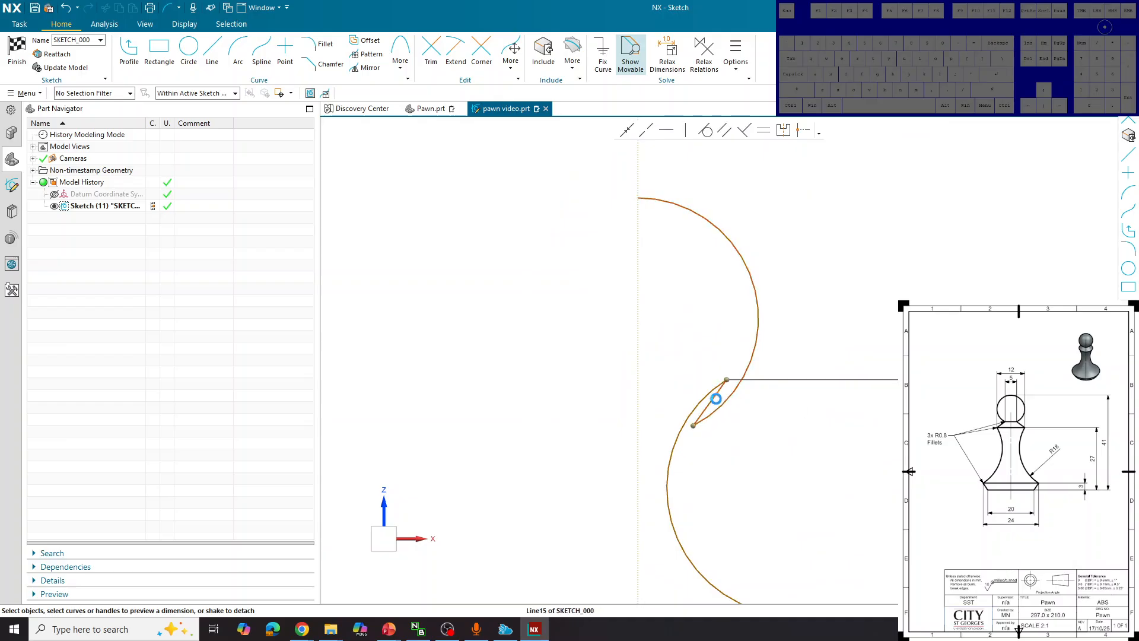
pyautogui.click(716, 399)
pyautogui.press('Escape')
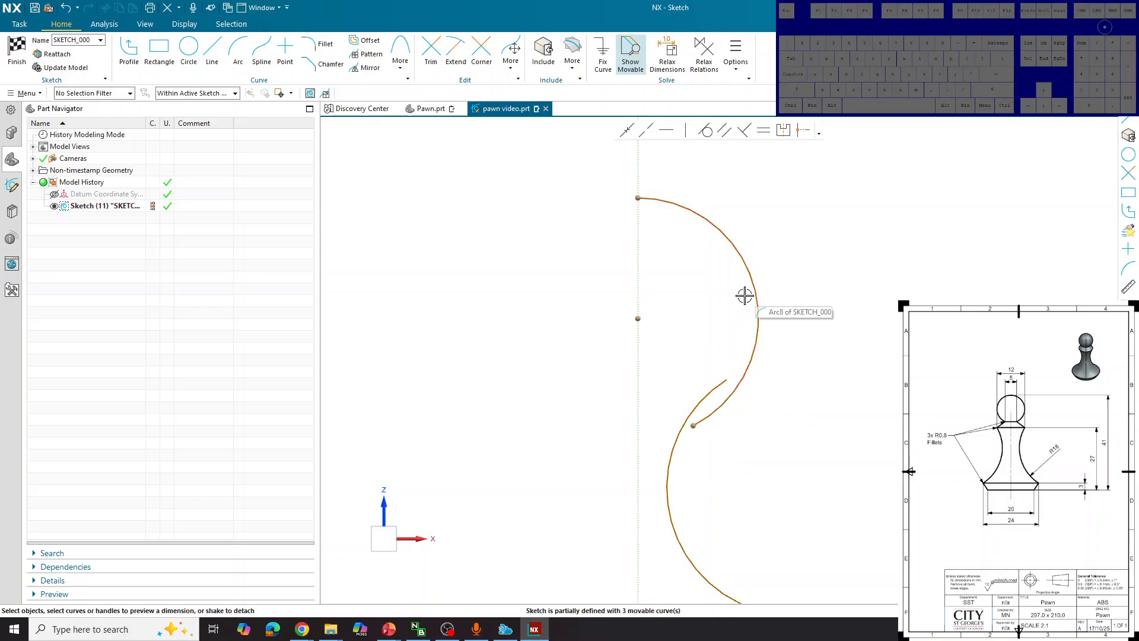
# Step: Move the head arc up the vertical axis and connect its lower end to the body arc's upper endpoint with a line about 5.9 mm long
pyautogui.moveTo(636, 319); pyautogui.dragTo(631, 226)
pyautogui.scroll(-3, 880, 429)
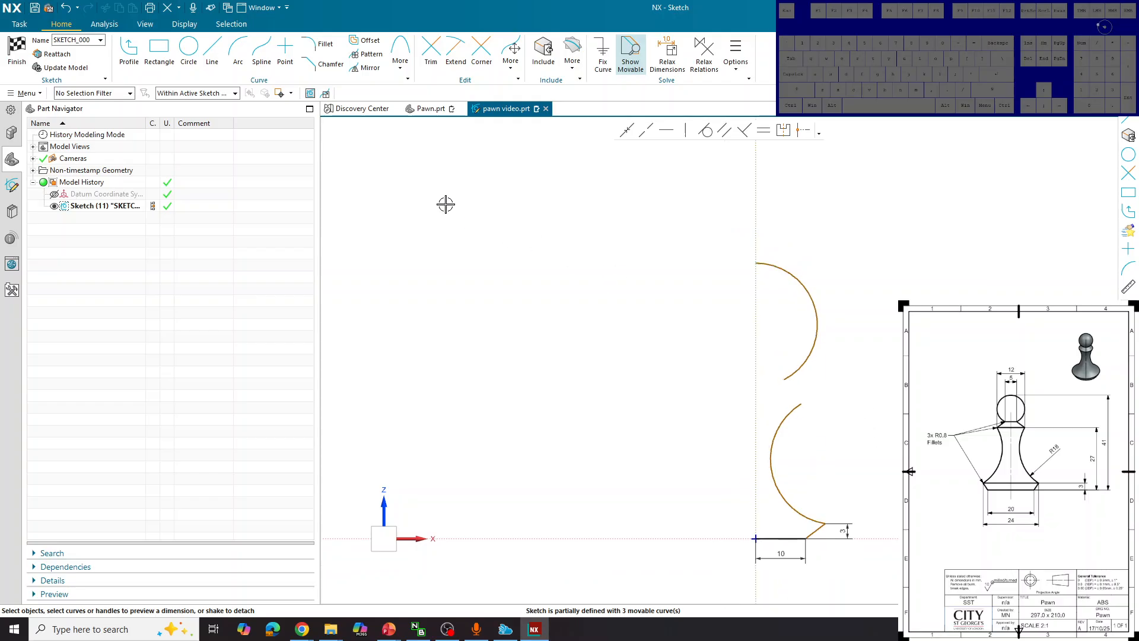
pyautogui.click(213, 52)
pyautogui.scroll(3, 833, 410)
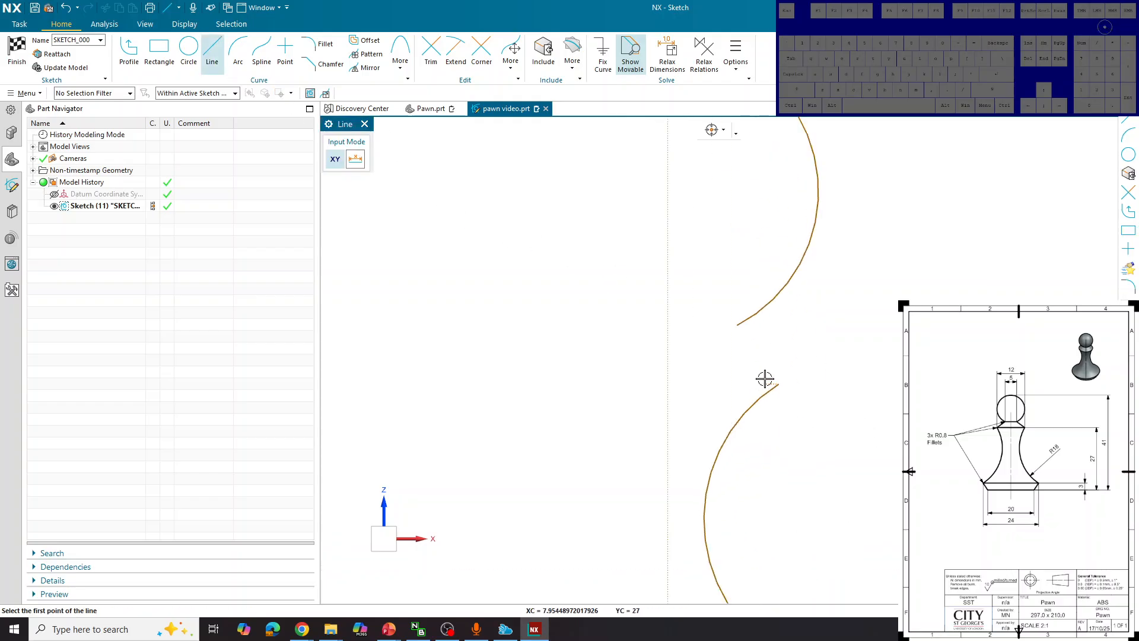
pyautogui.click(775, 383)
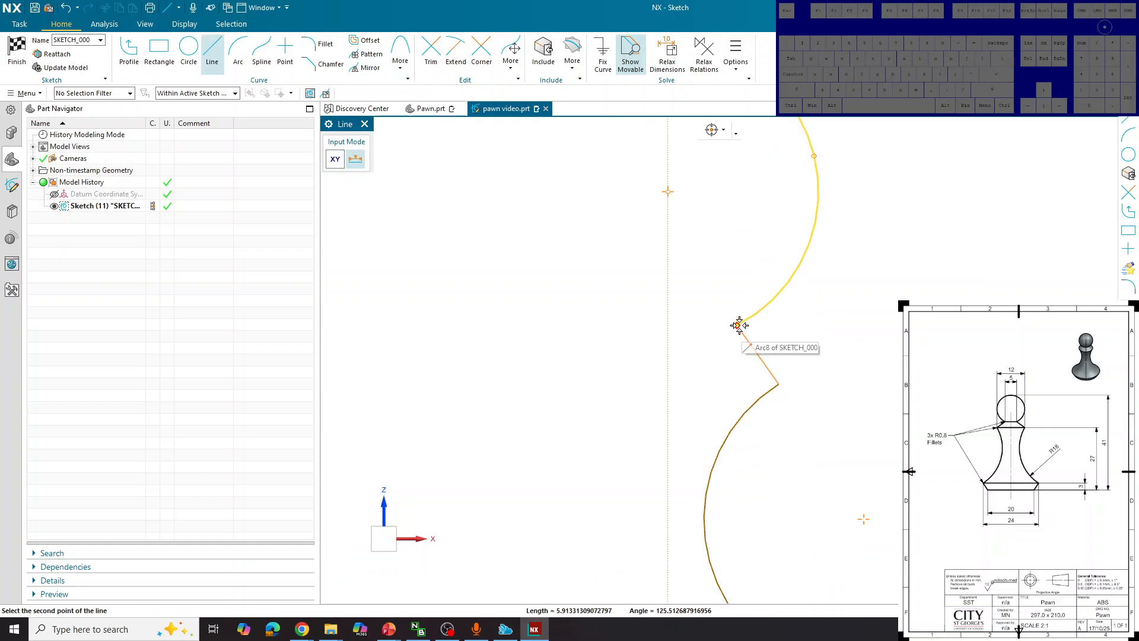
pyautogui.click(738, 325)
pyautogui.scroll(-3, 878, 411)
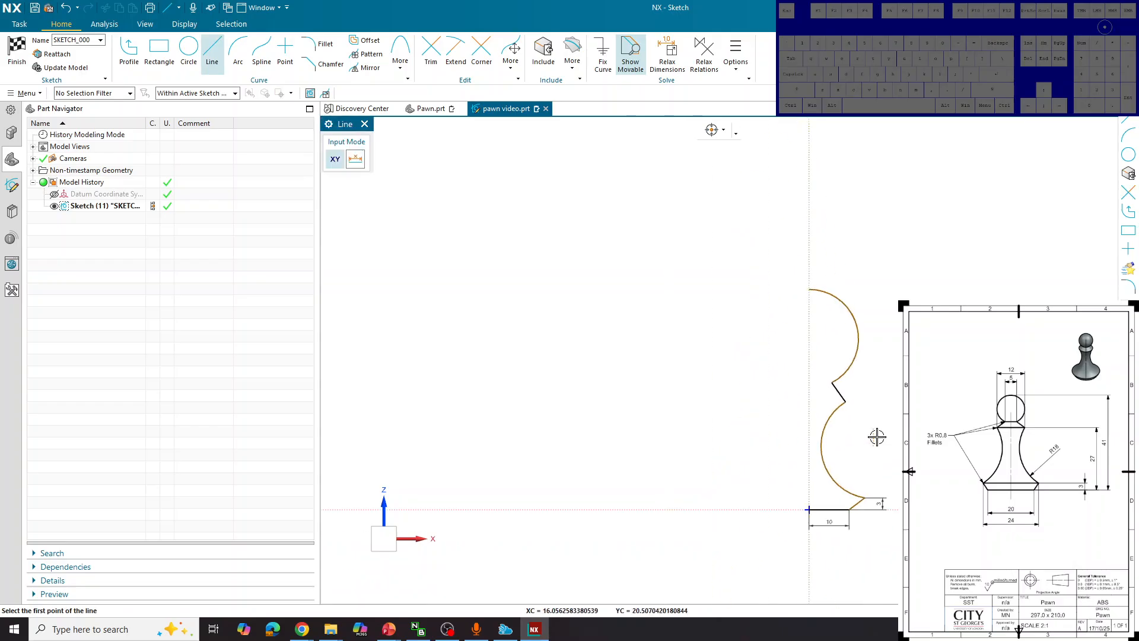
pyautogui.click(212, 51)
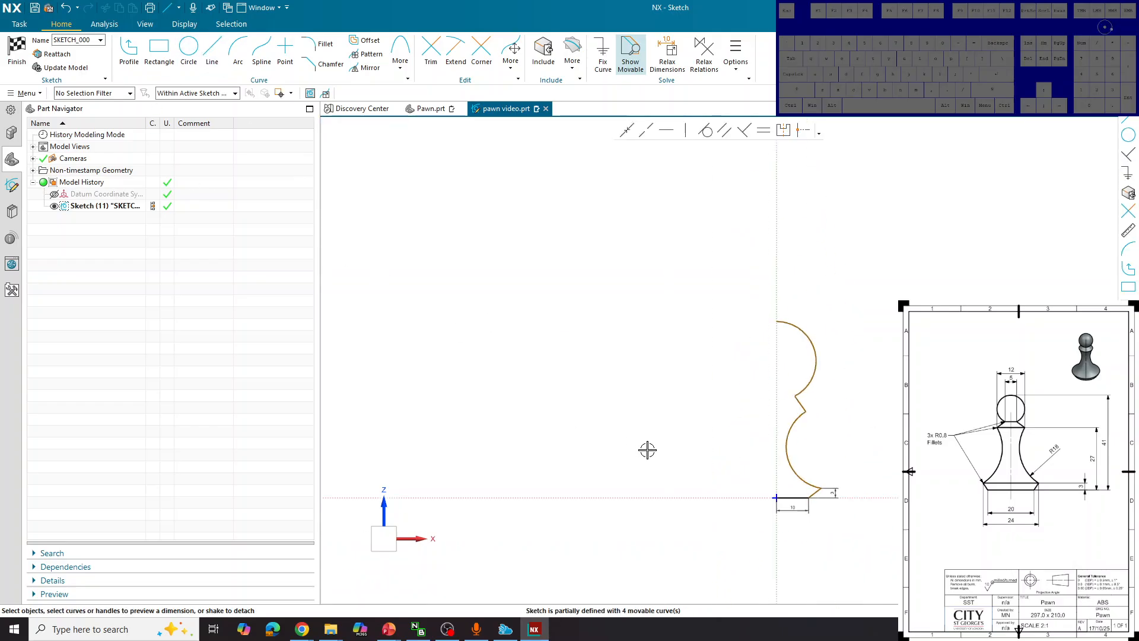
# Step: Dimension the horizontal distance from the vertical axis to the sloped base line's upper endpoint to 12 mm
pyautogui.scroll(2, 825, 489)
pyautogui.scroll(3, 785, 491)
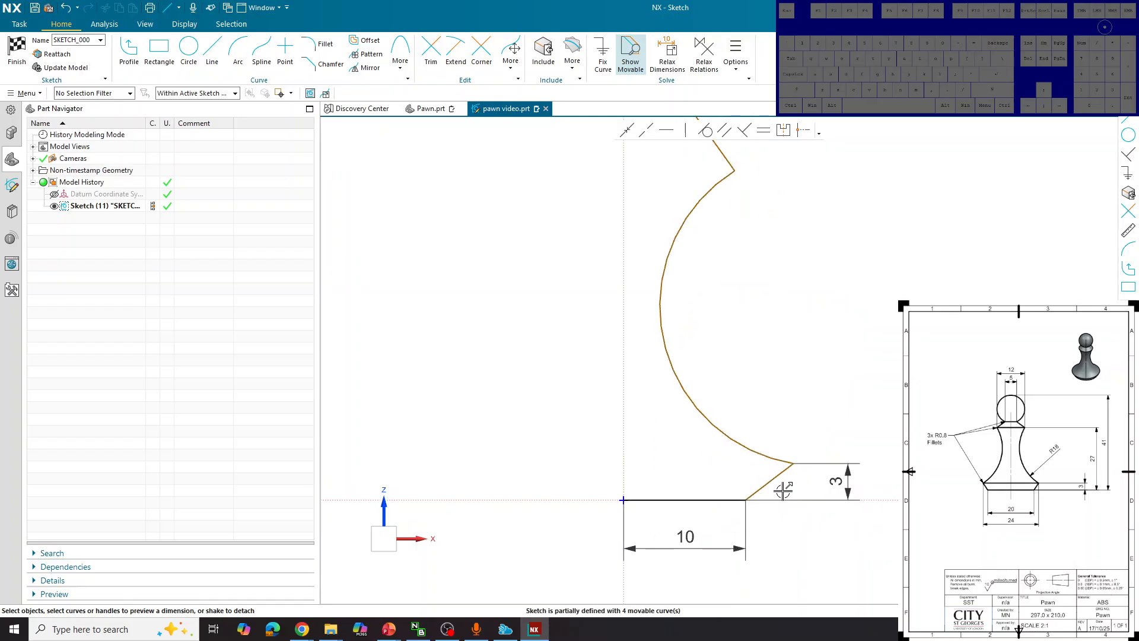
pyautogui.click(793, 464)
pyautogui.click(623, 455)
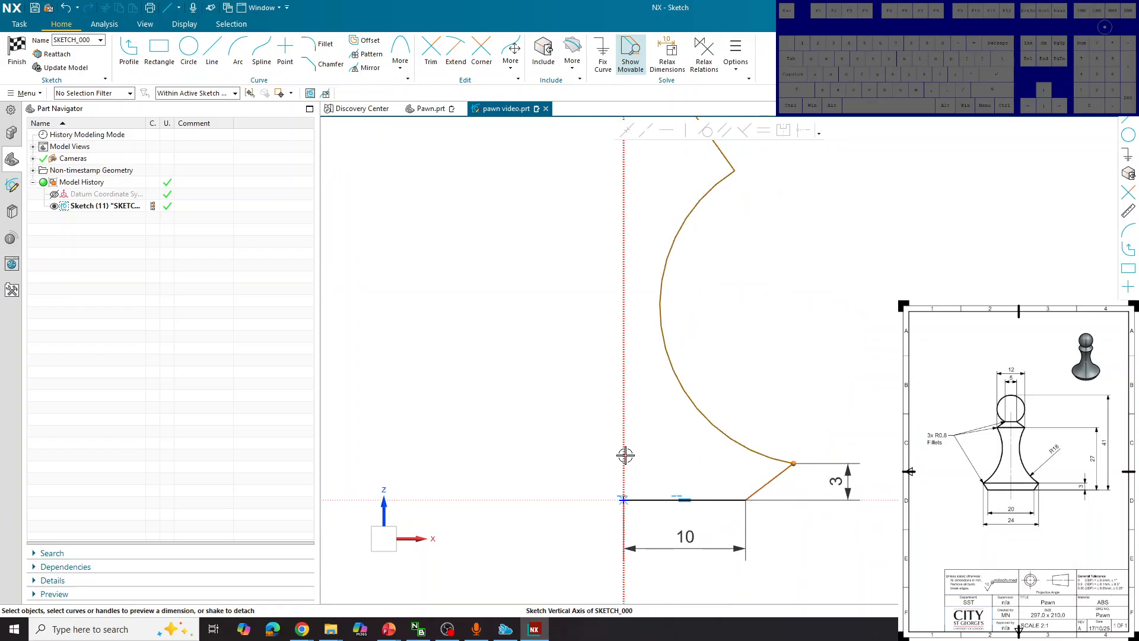
pyautogui.click(718, 494)
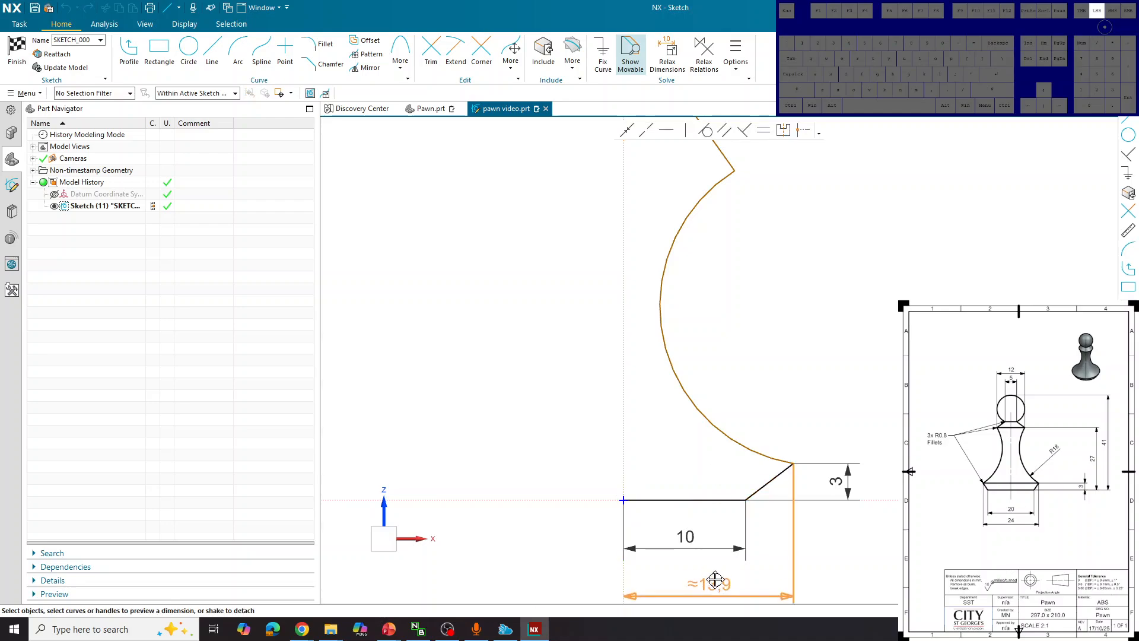
pyautogui.click(714, 574)
pyautogui.scroll(-4, 688, 472)
pyautogui.scroll(3, 704, 528)
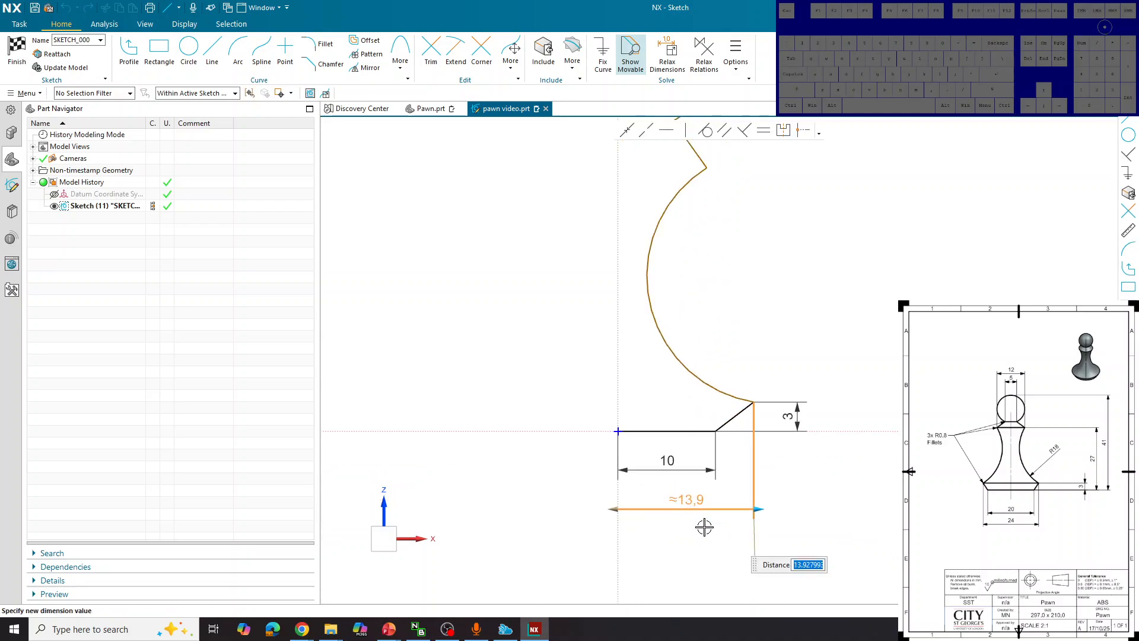
pyautogui.write('12')
pyautogui.press('Return')
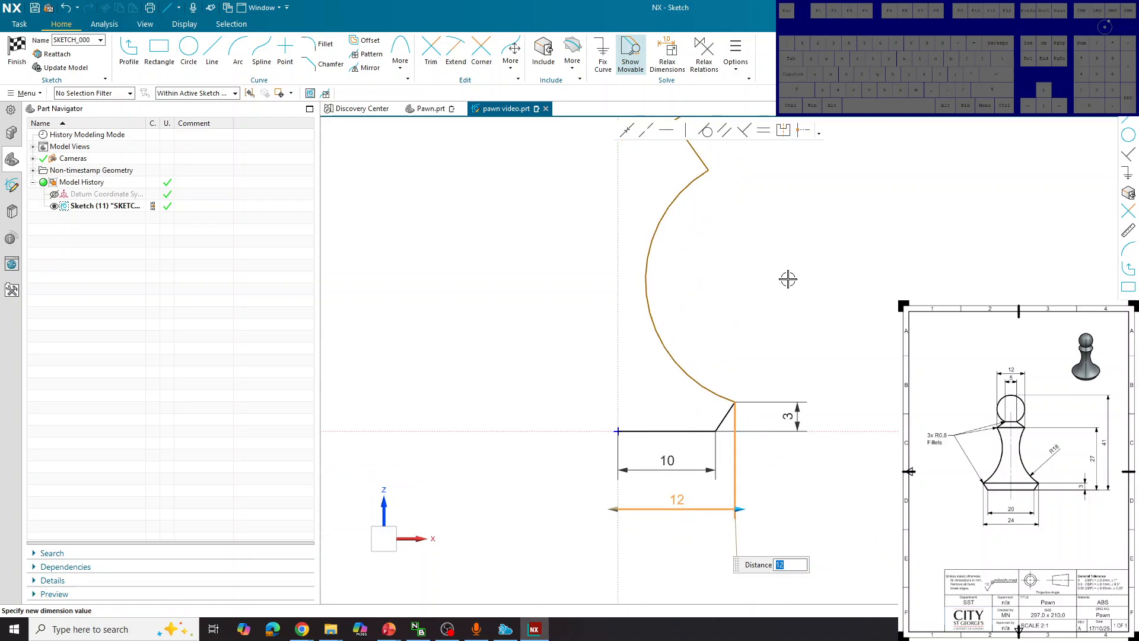
# Step: Dimension the body arc's radius to 18 mm
pyautogui.click(676, 354)
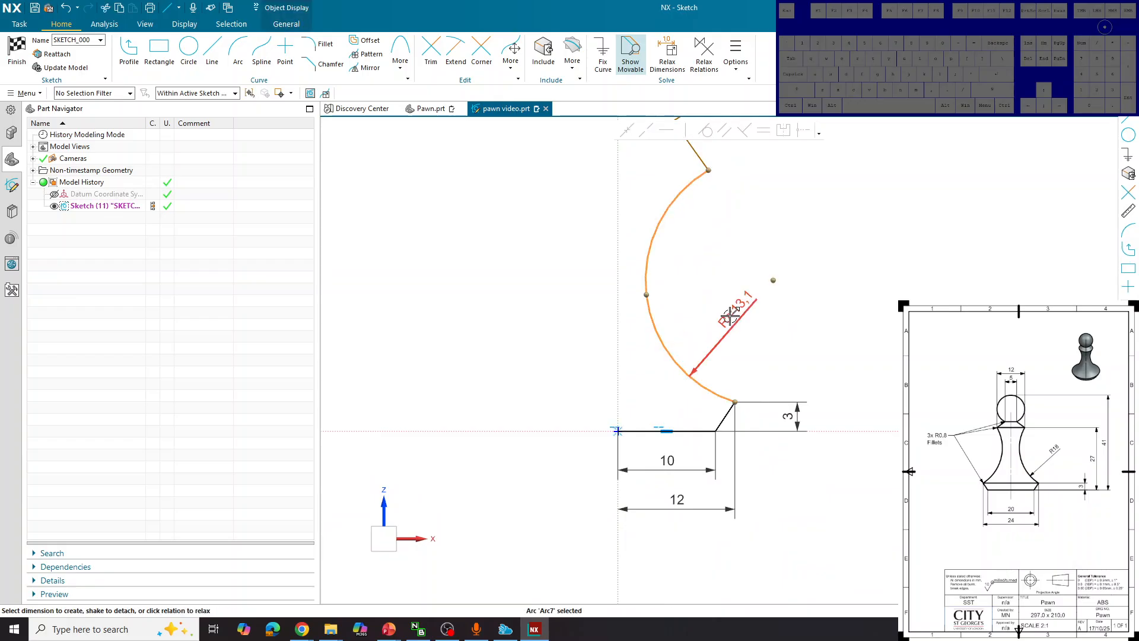
pyautogui.click(730, 311)
pyautogui.write('18')
pyautogui.press('Return')
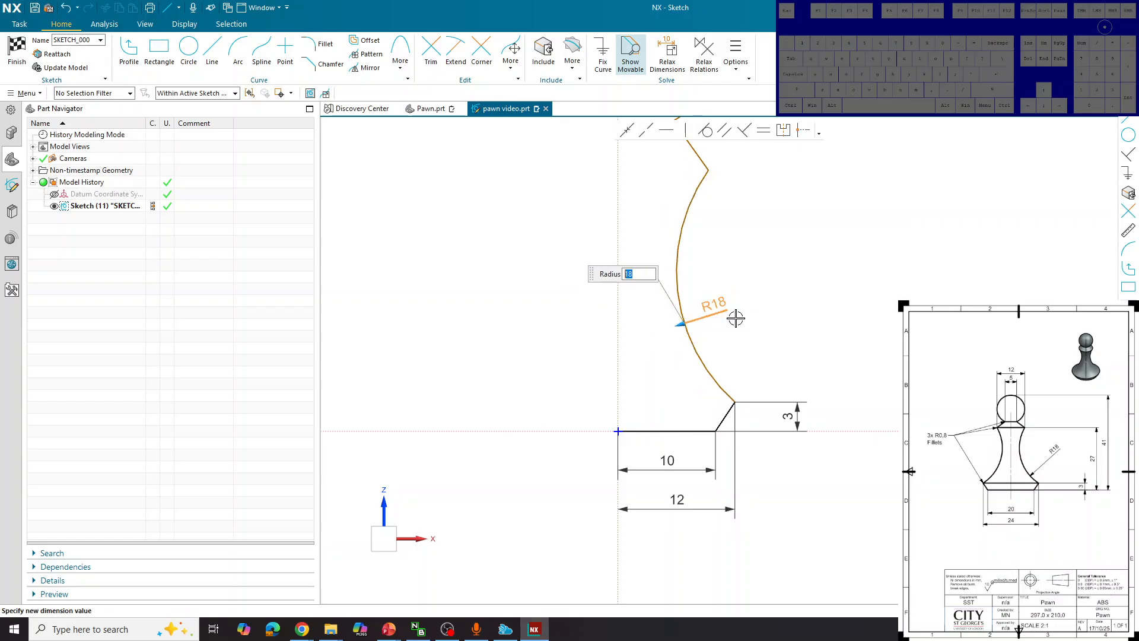
pyautogui.scroll(-1, 779, 344)
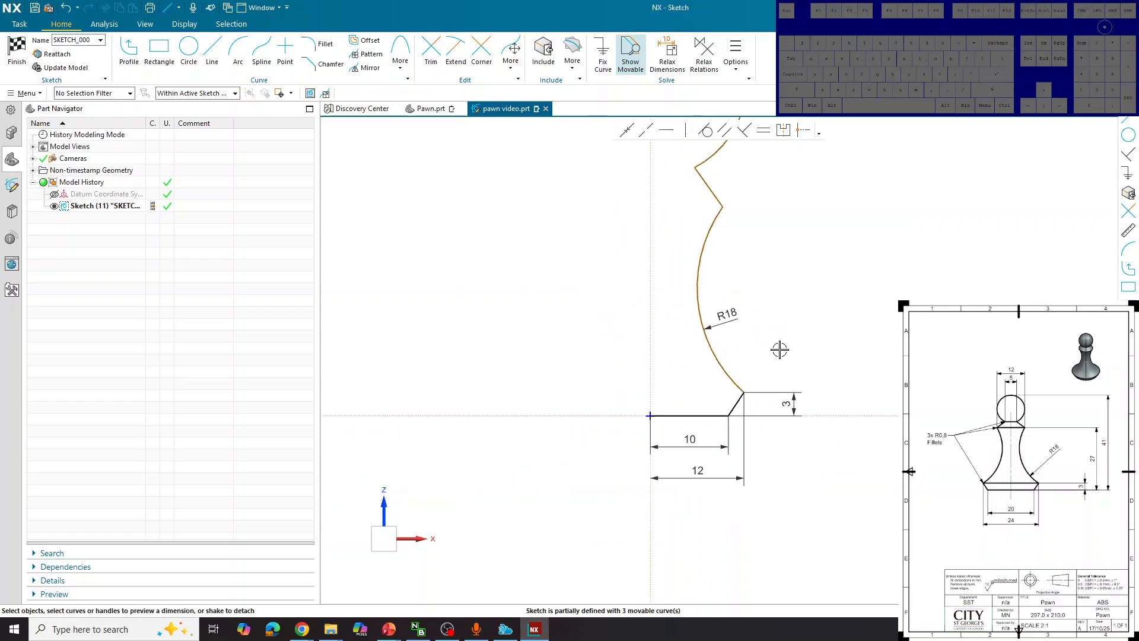
# Step: Dimension the horizontal distance from the vertical axis to the body arc's upper endpoint to 6 mm
pyautogui.scroll(3, 713, 233)
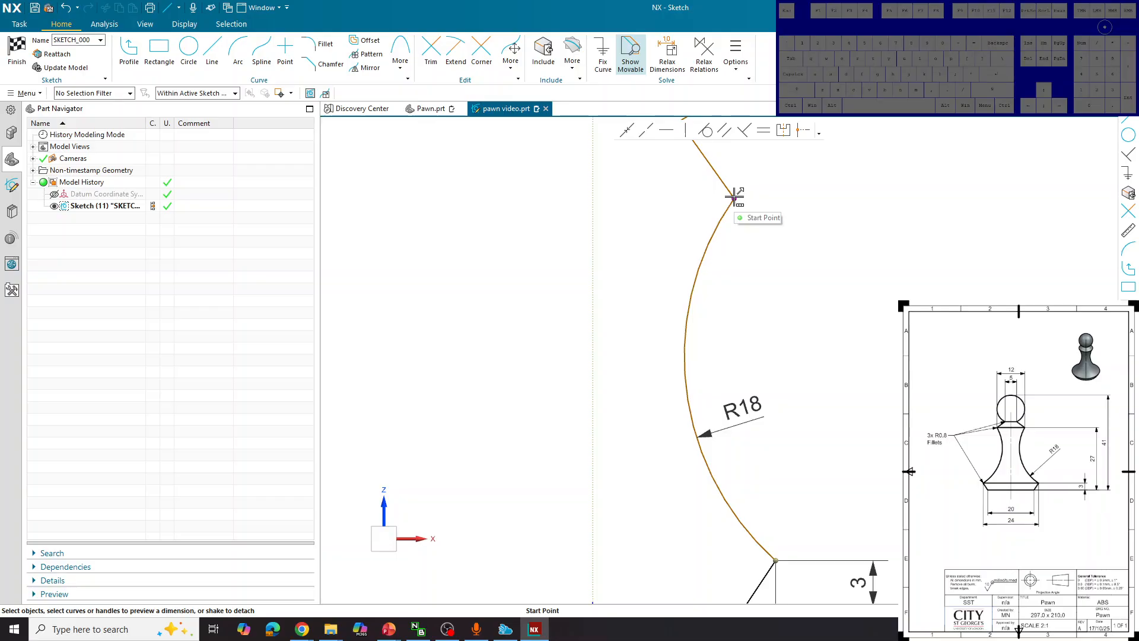
pyautogui.click(734, 196)
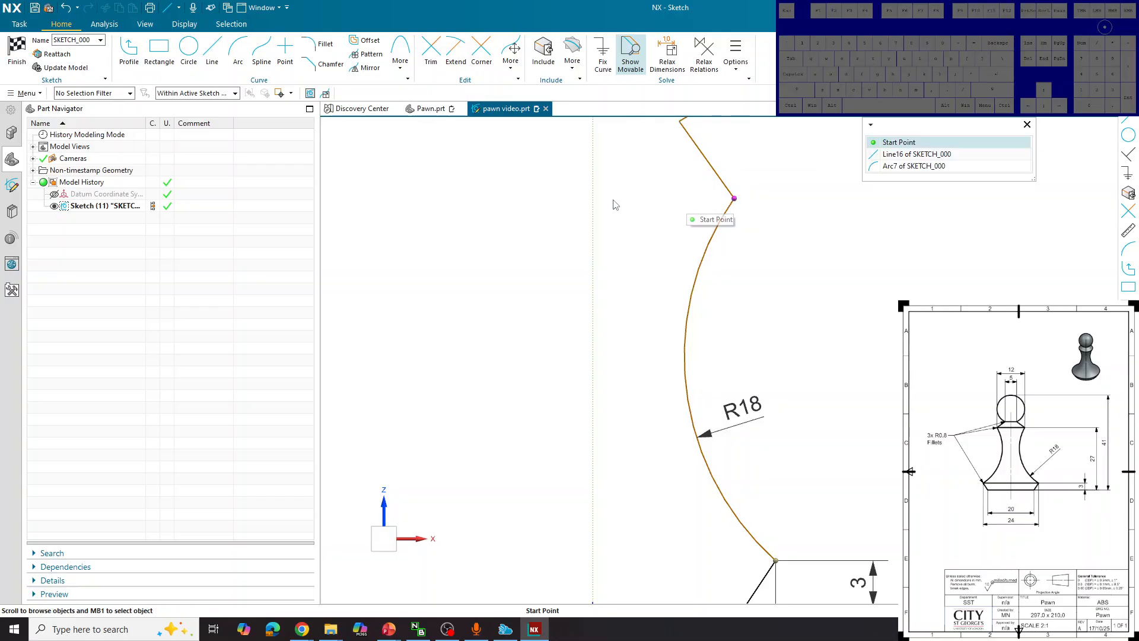
pyautogui.click(899, 143)
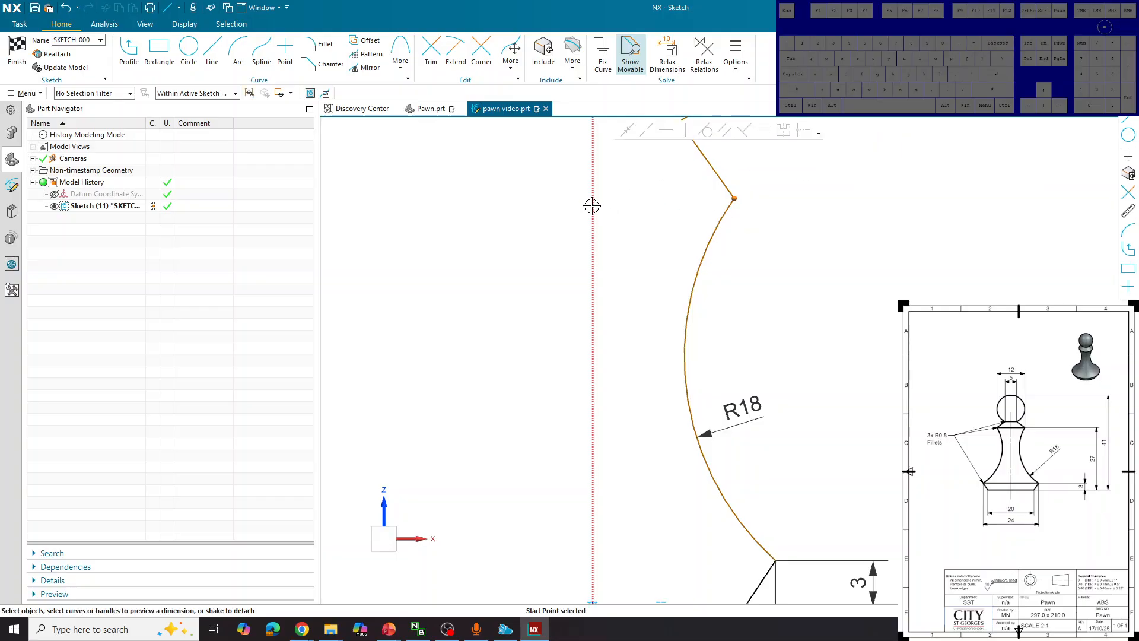
pyautogui.click(593, 211)
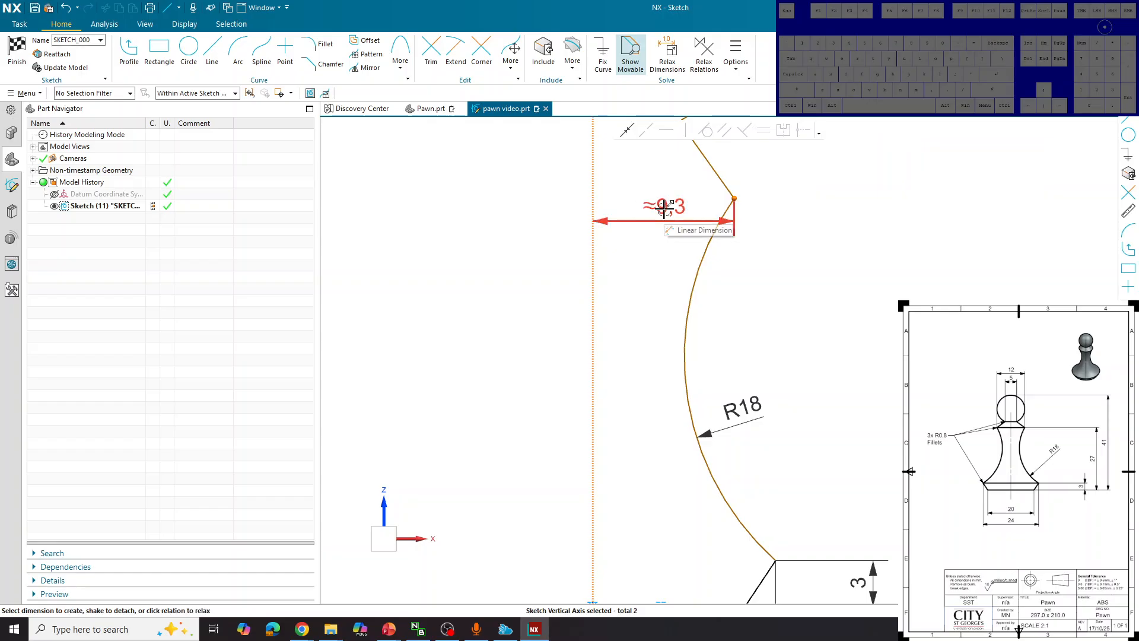
pyautogui.click(664, 207)
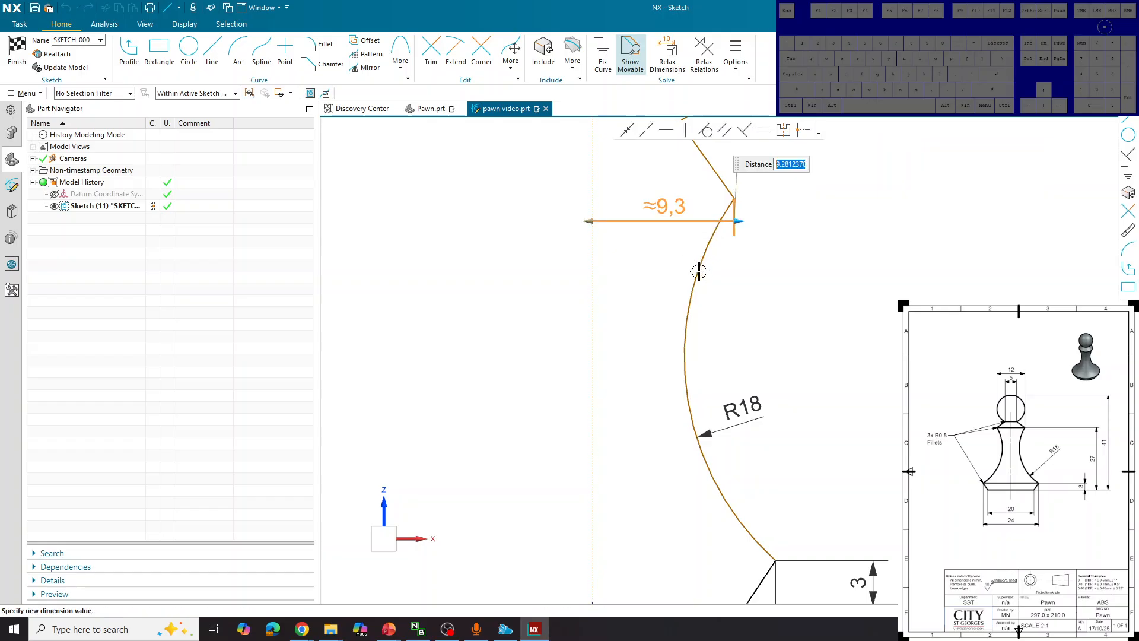
pyautogui.write('6')
pyautogui.press('Return')
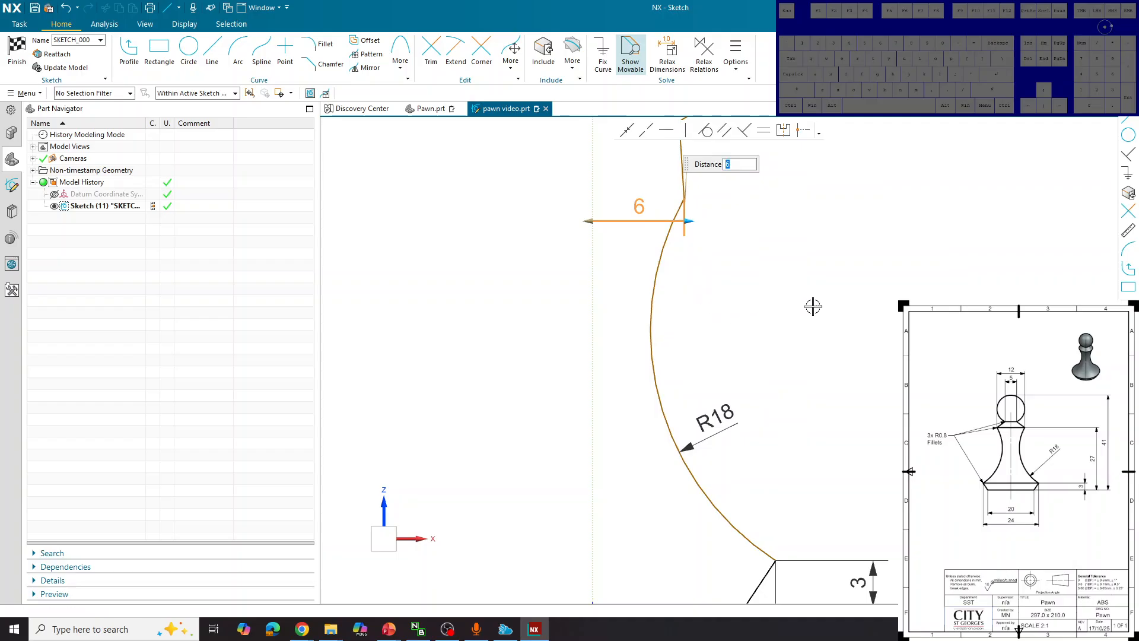
pyautogui.scroll(-4, 815, 345)
pyautogui.scroll(2, 795, 323)
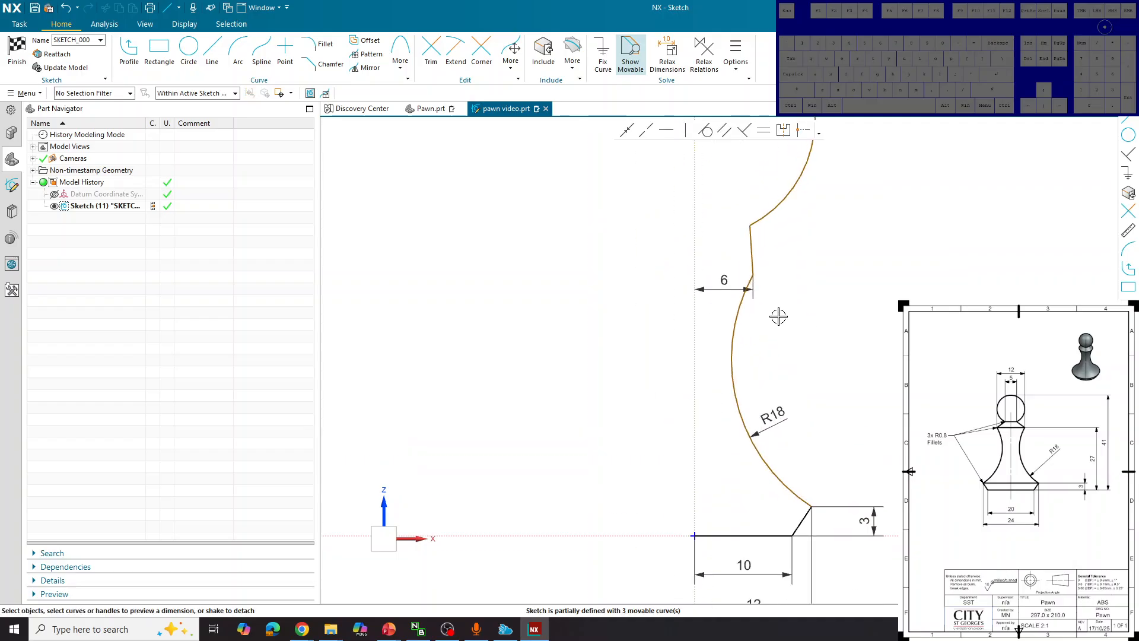
pyautogui.click(750, 275)
pyautogui.click(854, 536)
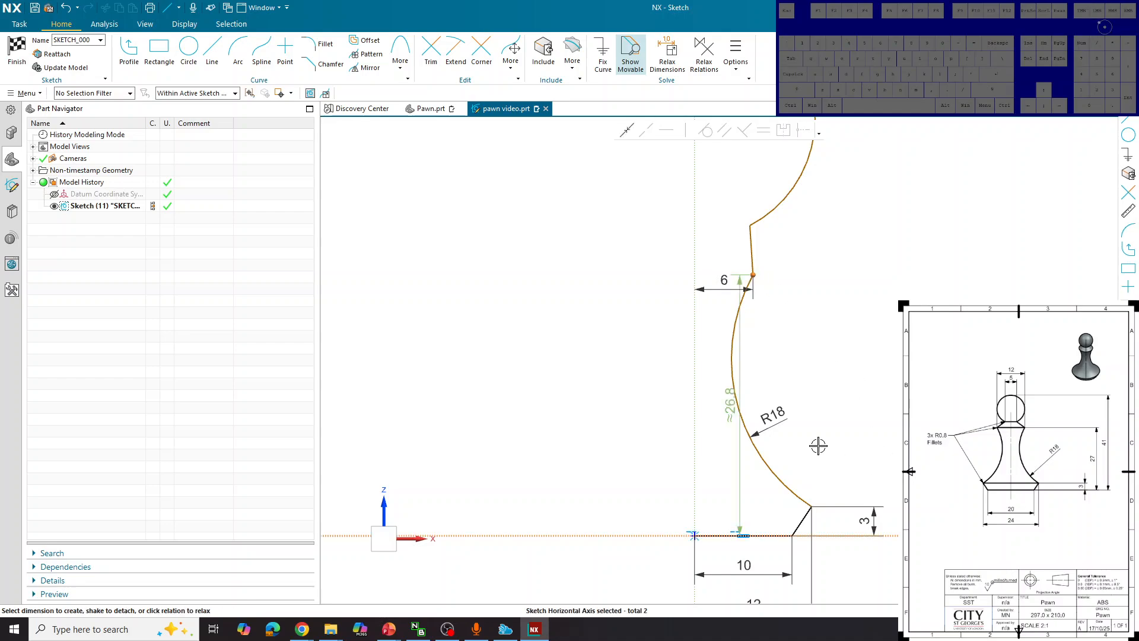
pyautogui.moveTo(737, 402); pyautogui.dragTo(826, 392)
pyautogui.hotkey('ctrl', 'z')
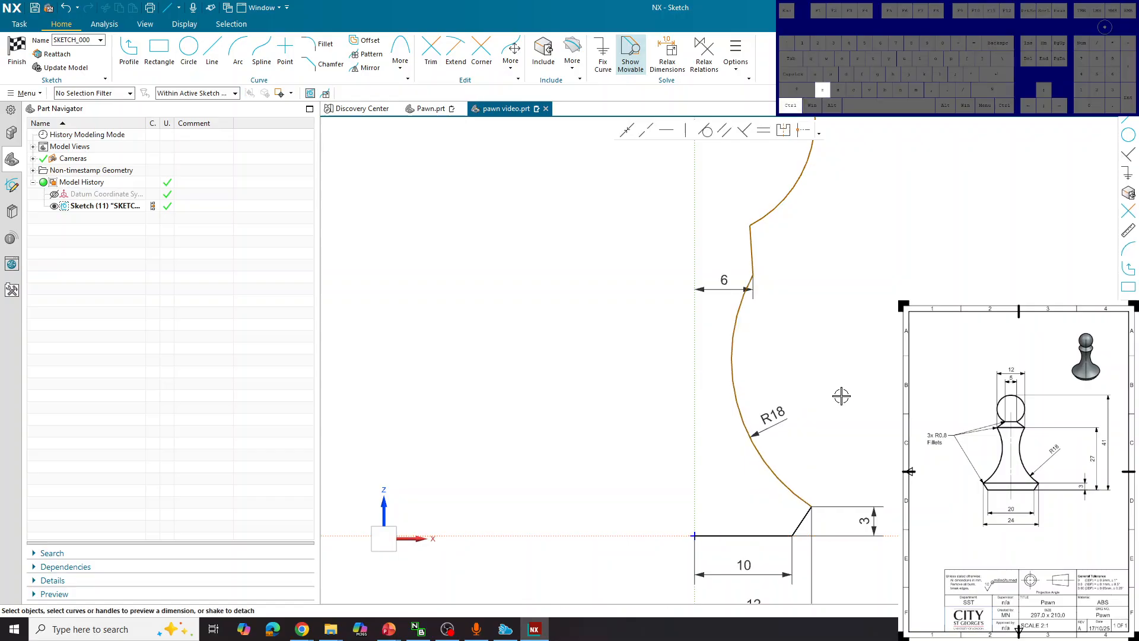
# Step: Dimension the vertical distance from the horizontal axis to the body arc's upper endpoint to 27 mm, placed beside the profile
pyautogui.click(752, 275)
pyautogui.click(647, 536)
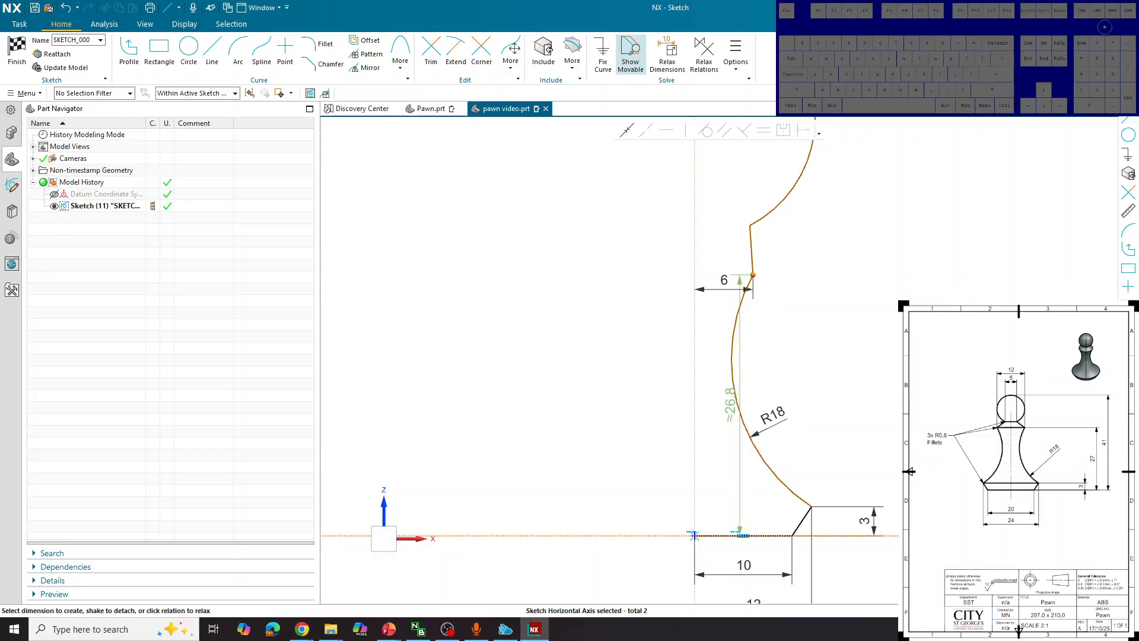
pyautogui.click(875, 413)
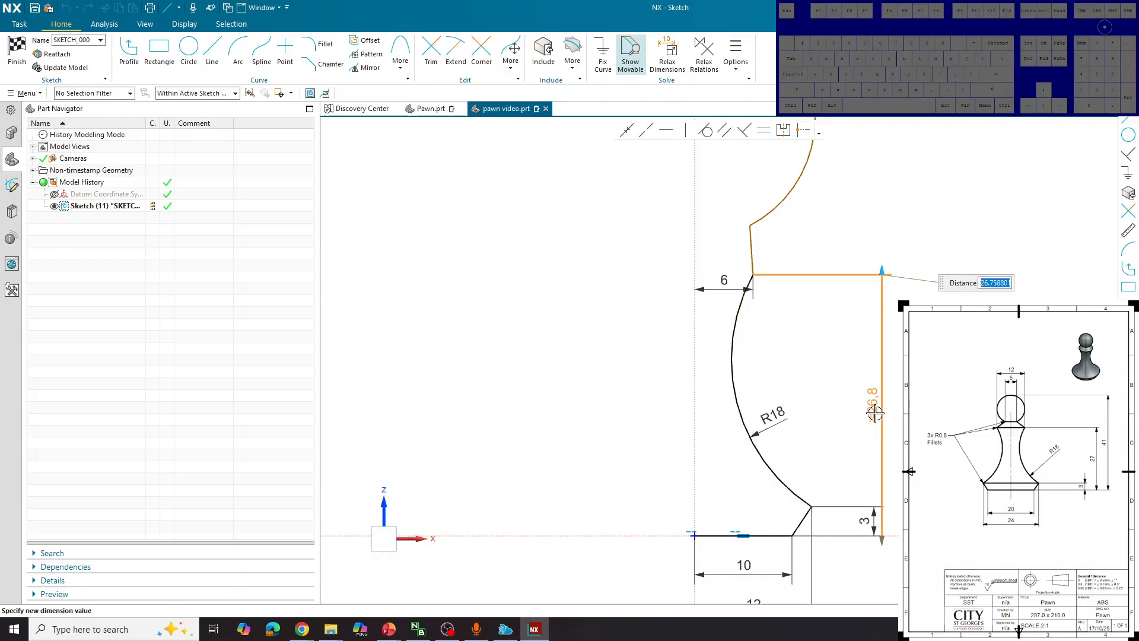
pyautogui.write('27')
pyautogui.press('Return')
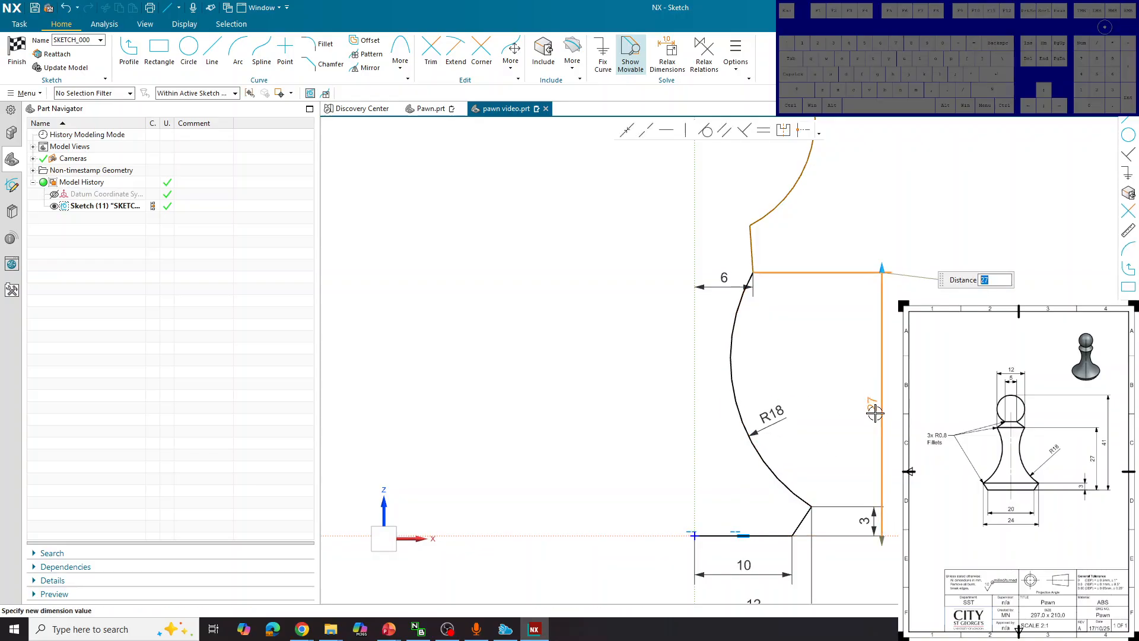
pyautogui.click(875, 413)
# Step: Dimension the horizontal distance from the vertical axis to the head arc's lower endpoint to 2.5 mm
pyautogui.scroll(-3, 791, 380)
pyautogui.scroll(2, 772, 306)
pyautogui.scroll(4, 771, 307)
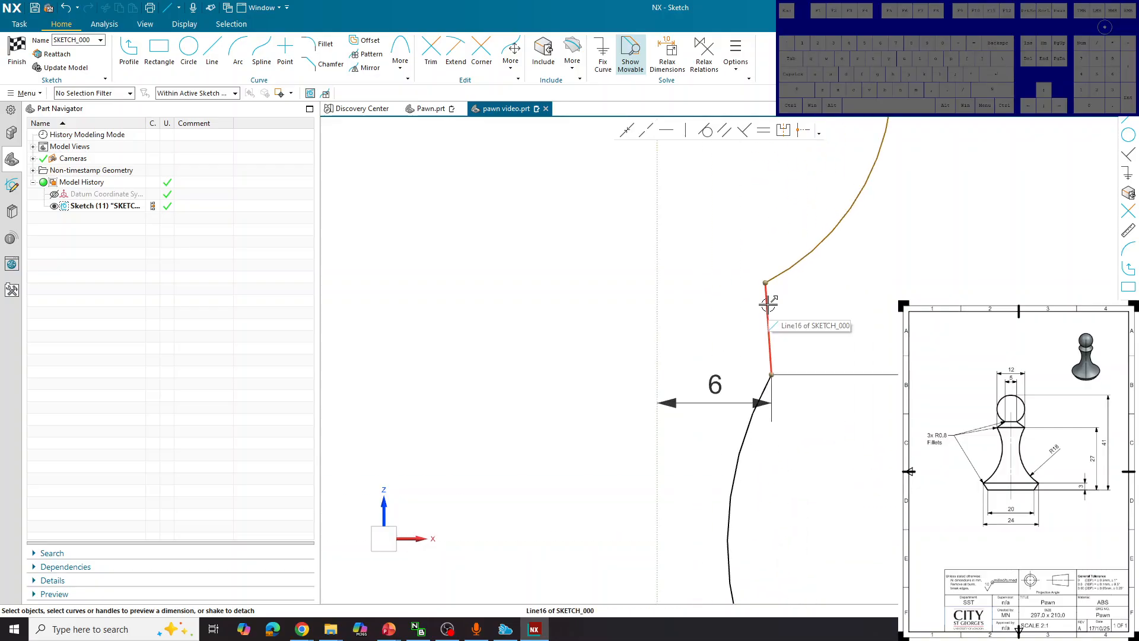
pyautogui.click(766, 283)
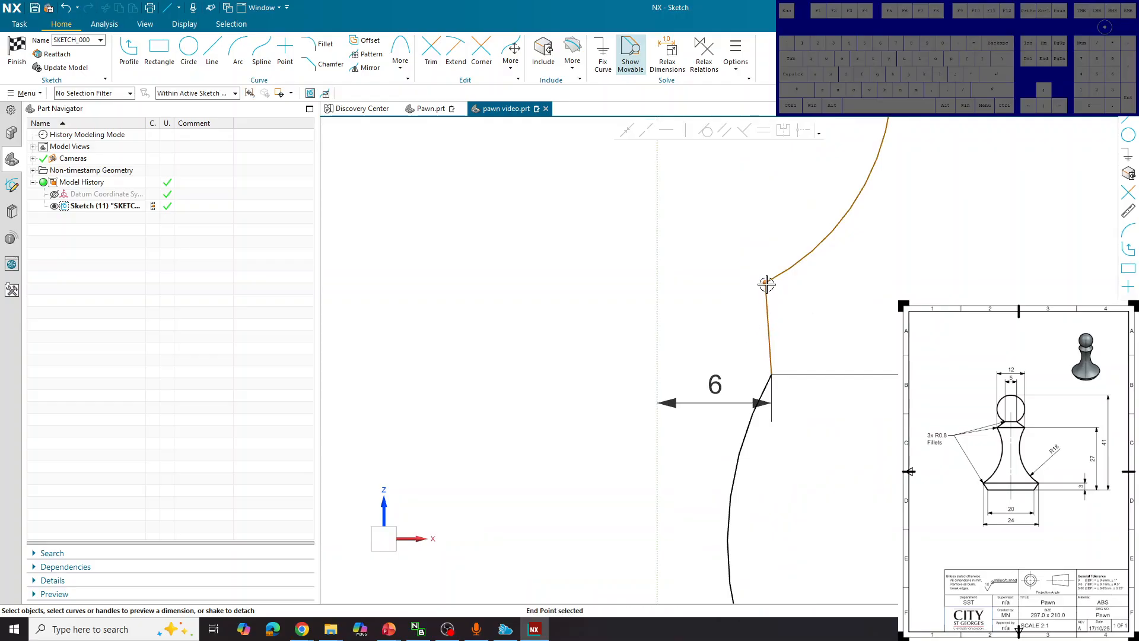
pyautogui.click(665, 292)
pyautogui.doubleClick(718, 312)
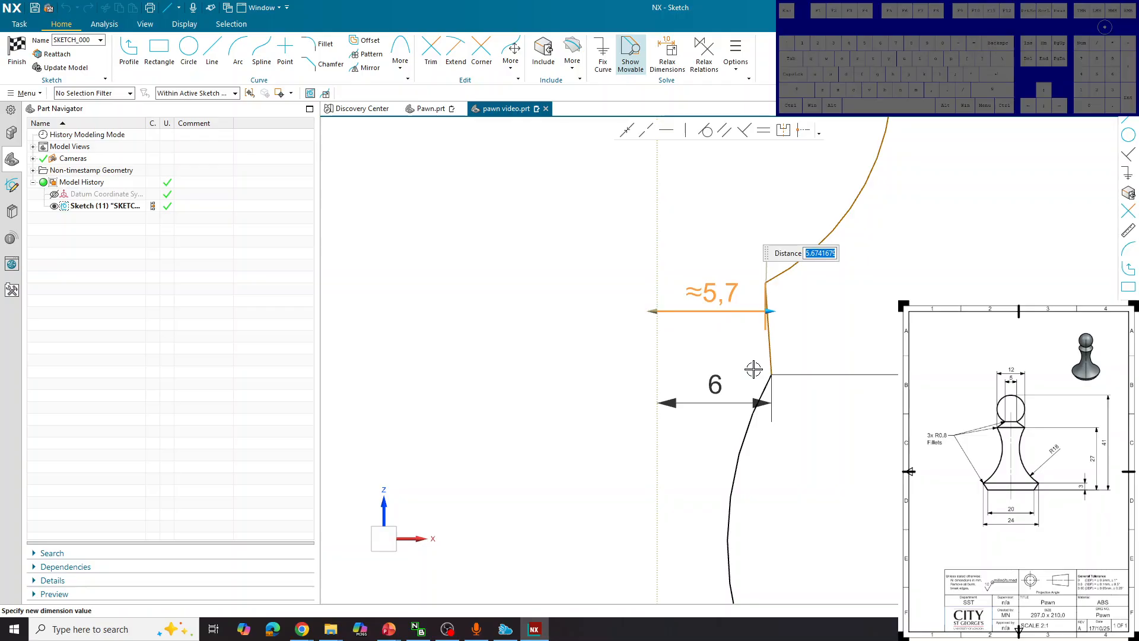
pyautogui.write('2.5')
pyautogui.press('Return')
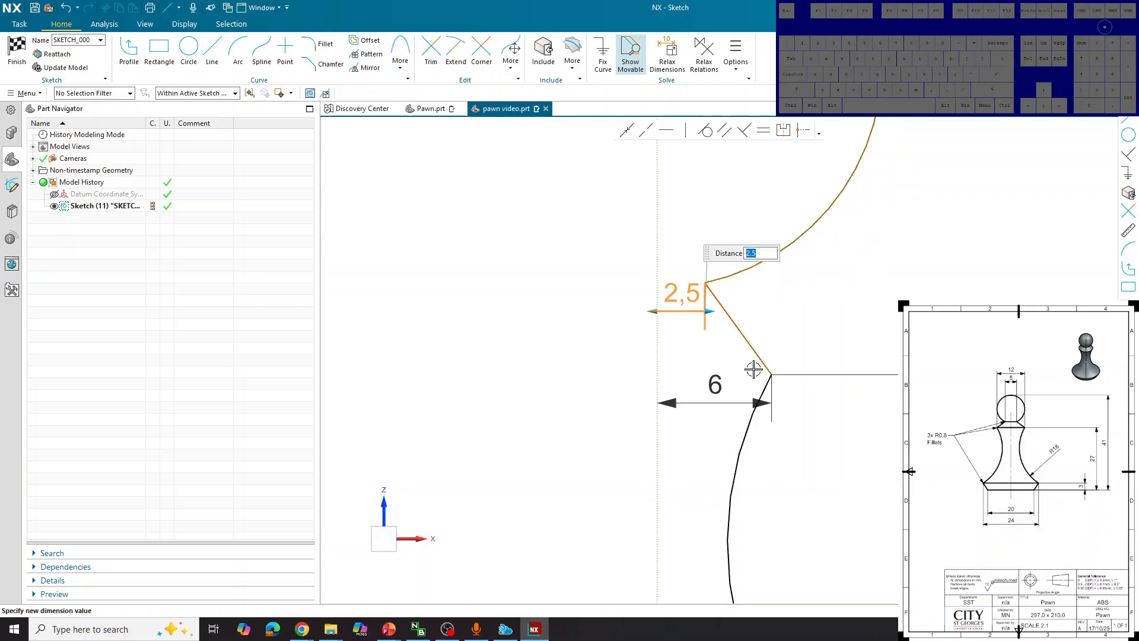
# Step: Dimension the head arc's radius to 6 mm
pyautogui.scroll(-5, 827, 333)
pyautogui.scroll(4, 799, 395)
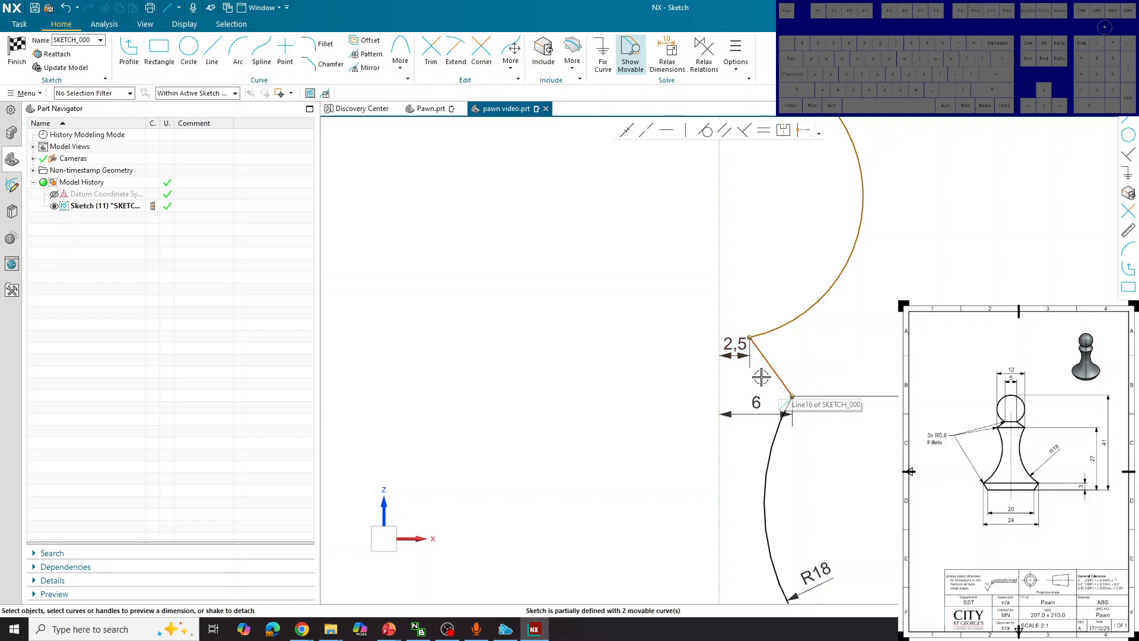
pyautogui.scroll(-2, 768, 400)
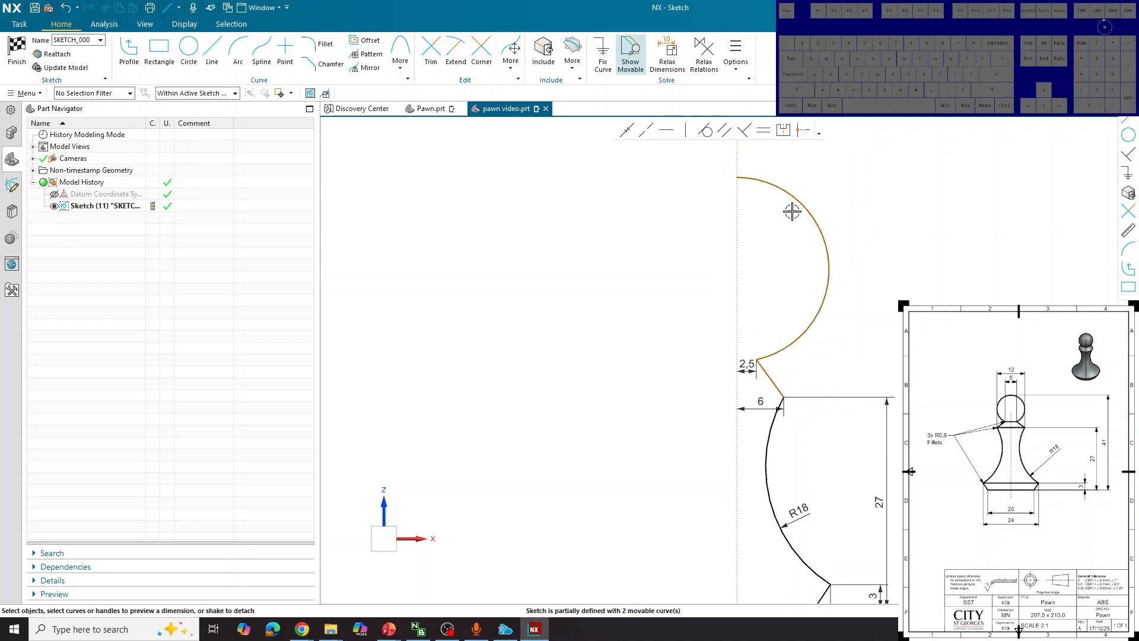
pyautogui.click(831, 241)
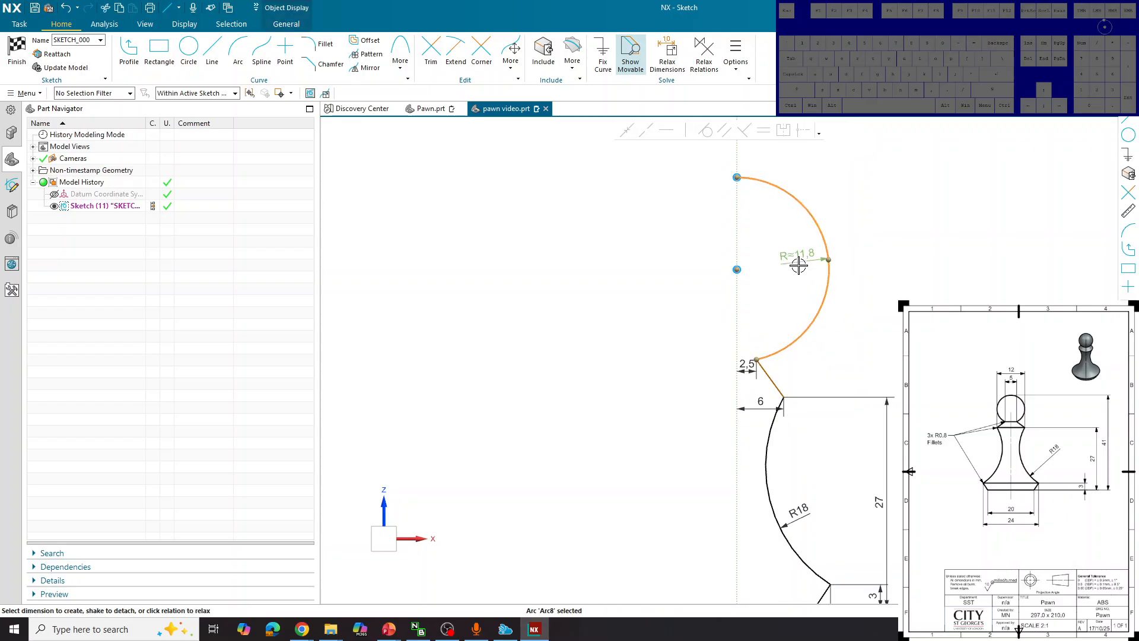
pyautogui.click(883, 246)
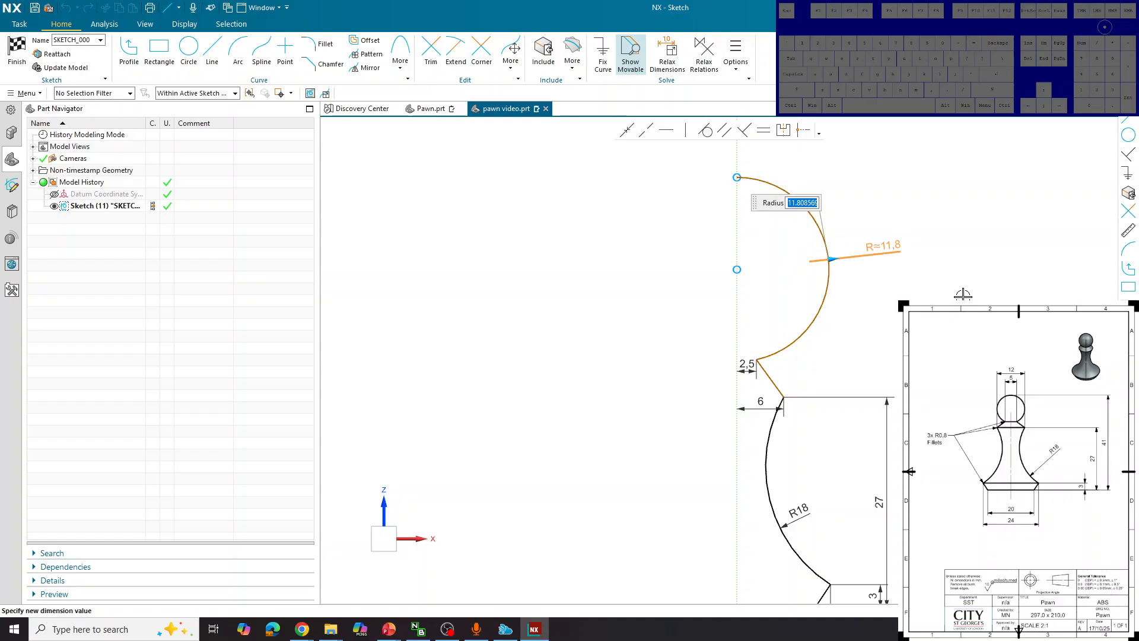
pyautogui.write('6')
pyautogui.press('Return')
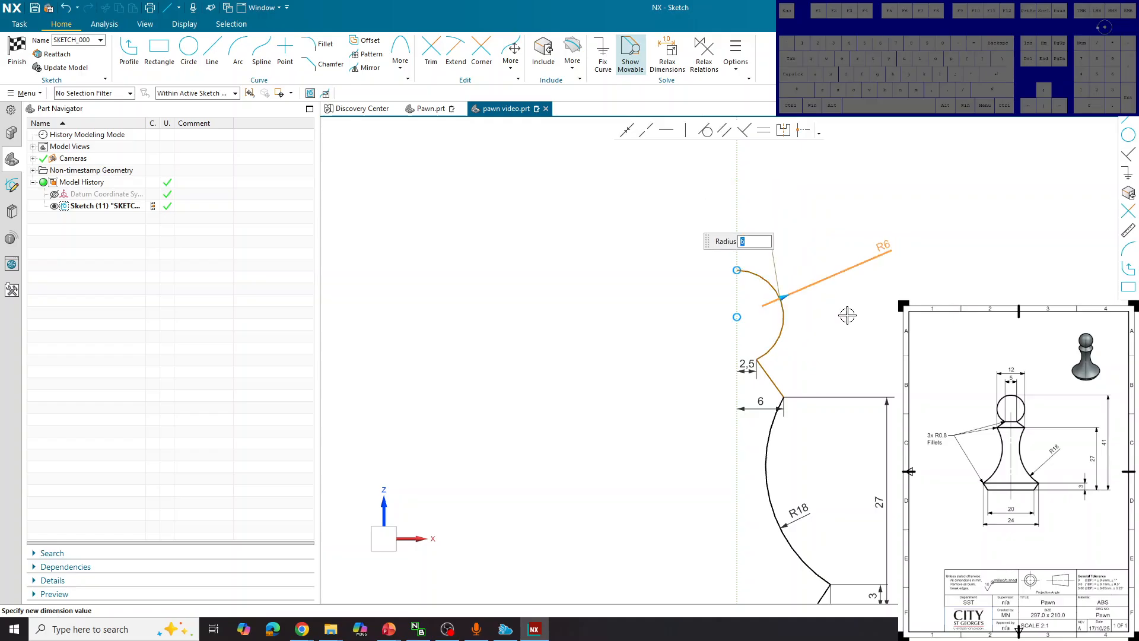
pyautogui.scroll(3, 777, 335)
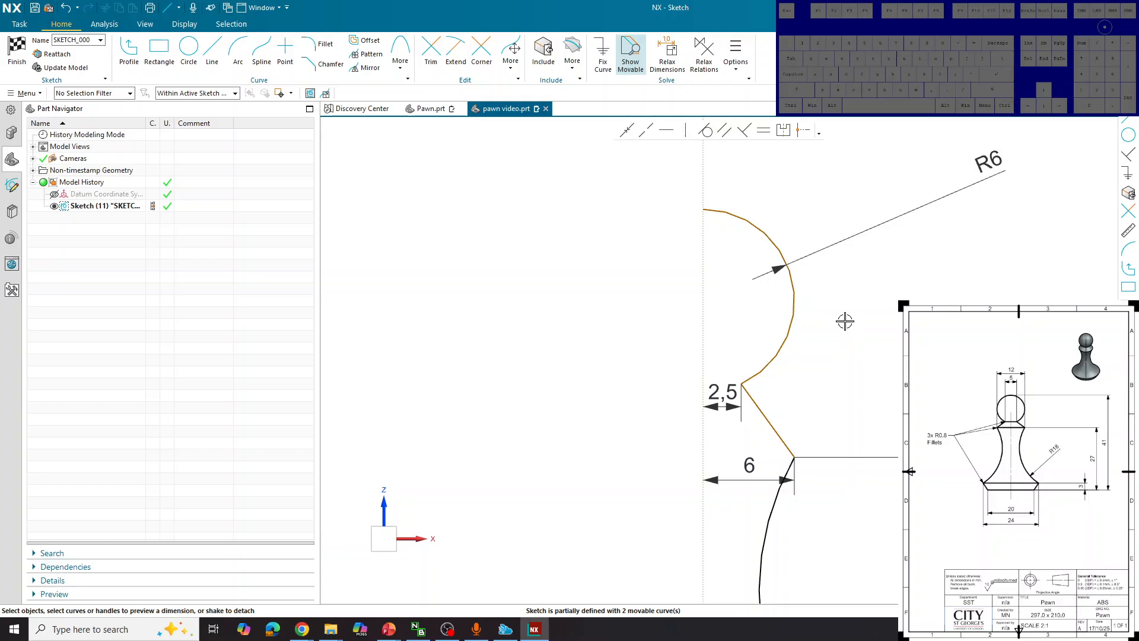
# Step: Dimension the vertical distance from the horizontal axis to the head arc's upper endpoint to 41 mm, placed beside the profile
pyautogui.click(704, 209)
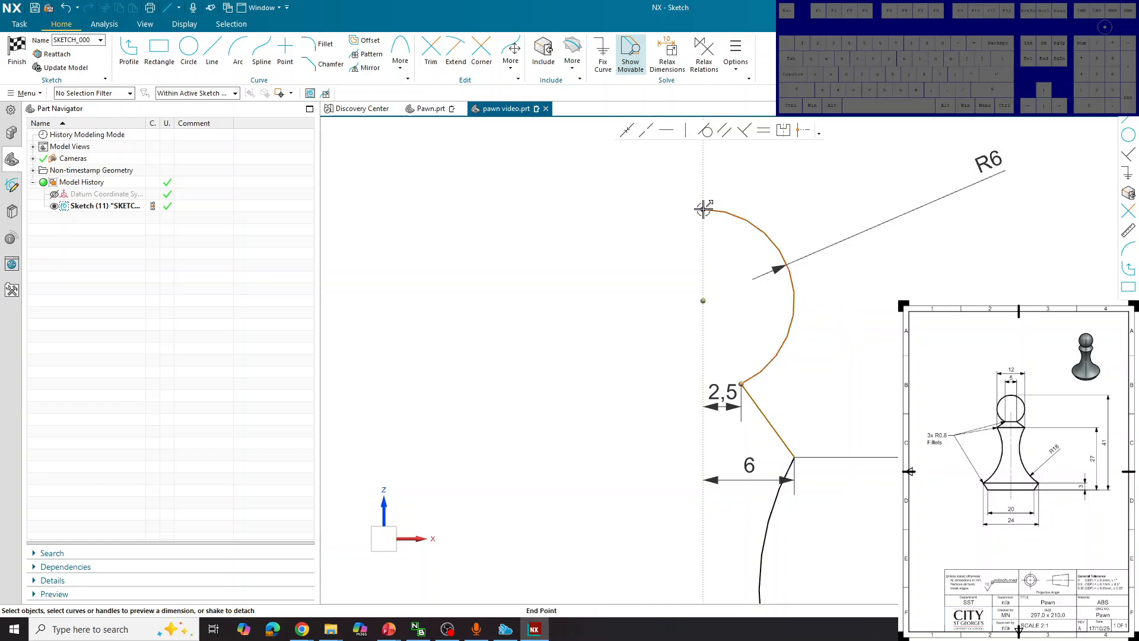
pyautogui.scroll(-5, 766, 214)
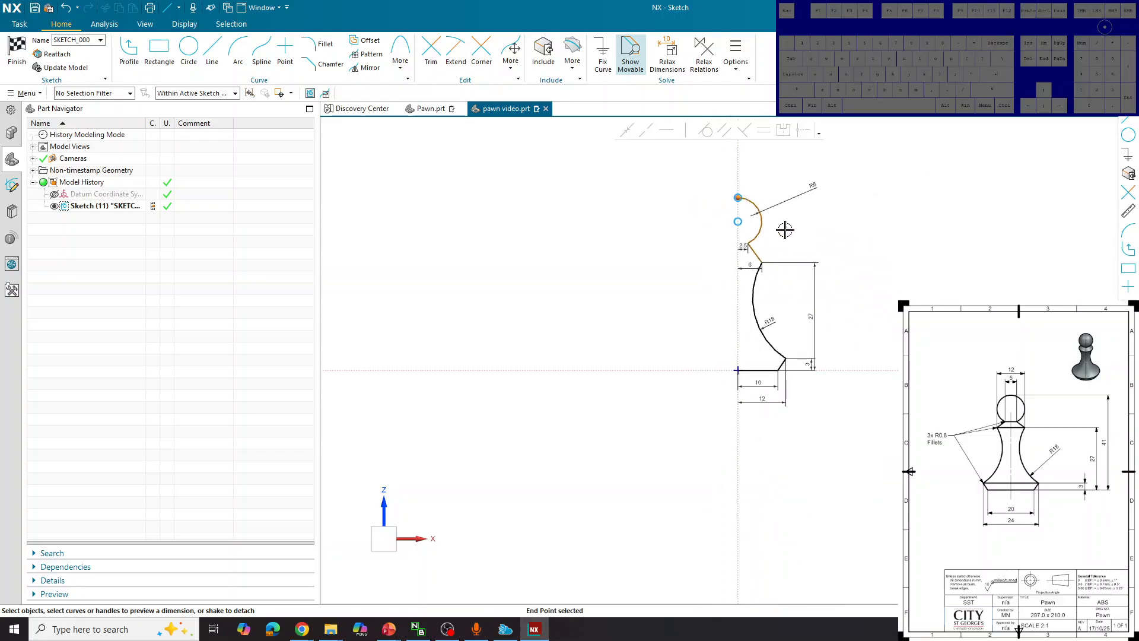
pyautogui.click(863, 369)
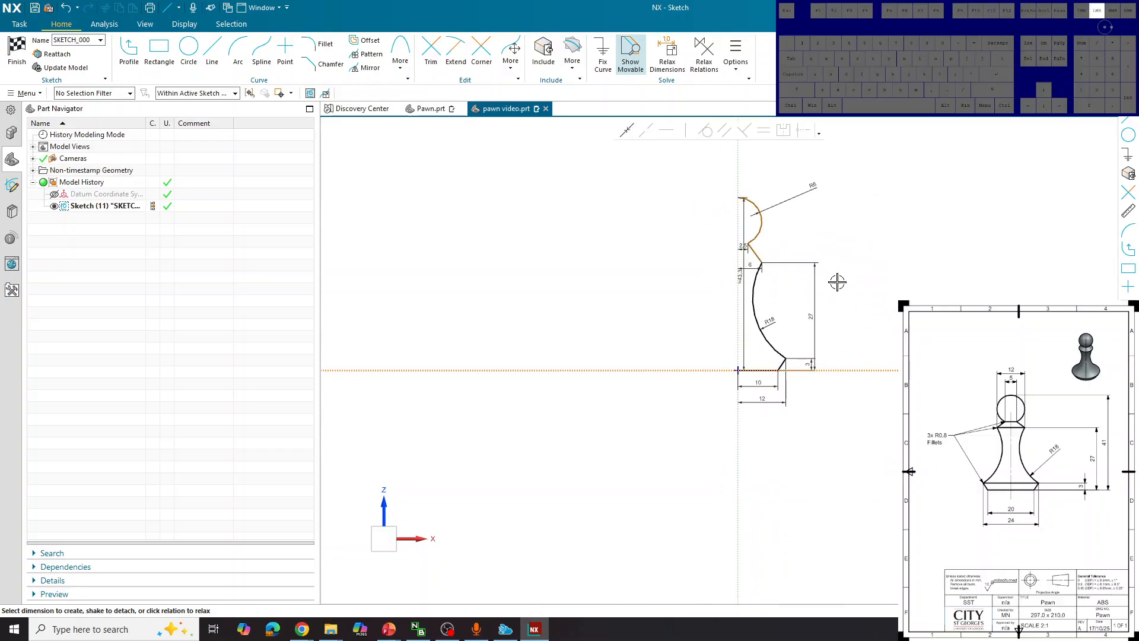
pyautogui.click(882, 289)
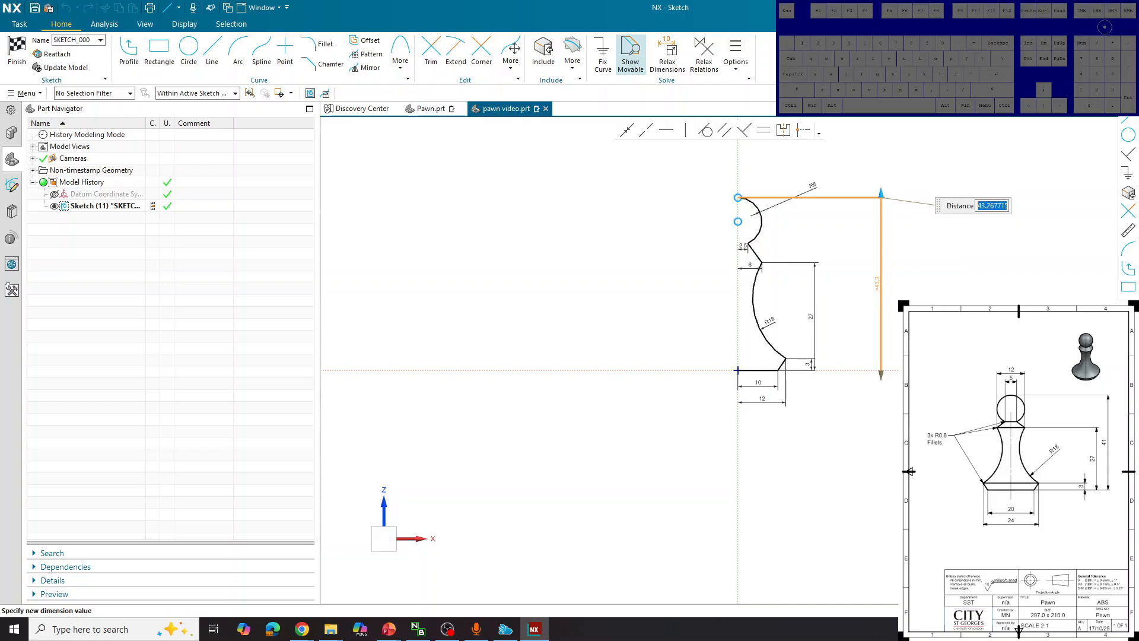
pyautogui.write('41')
pyautogui.press('Return')
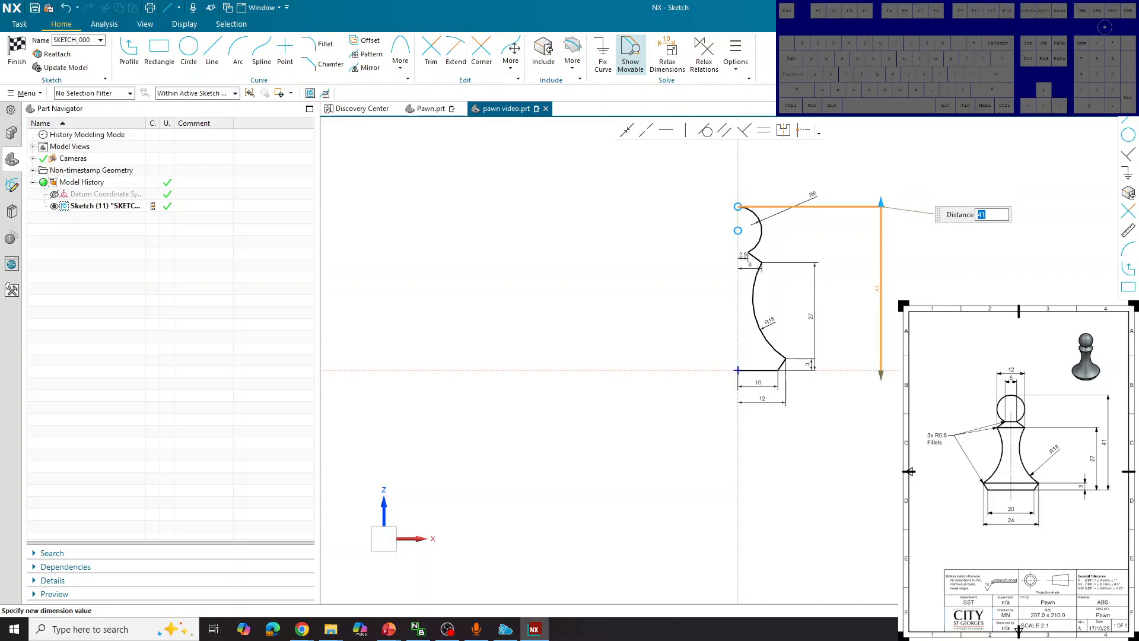
pyautogui.scroll(5, 730, 225)
pyautogui.scroll(-1, 682, 176)
pyautogui.scroll(4, 680, 178)
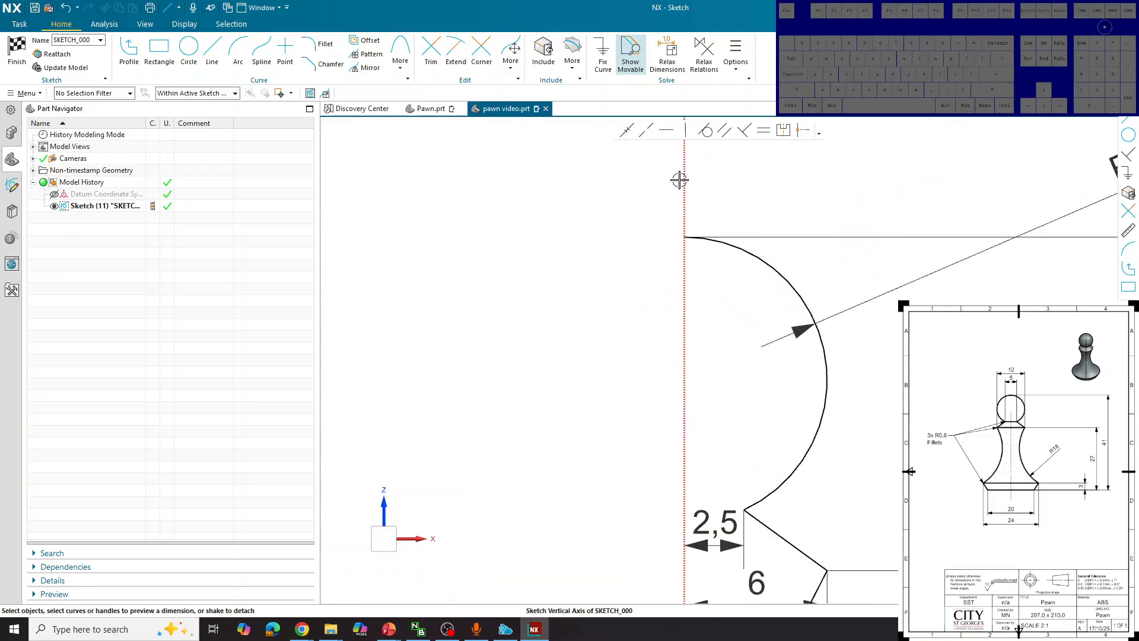
pyautogui.click(725, 246)
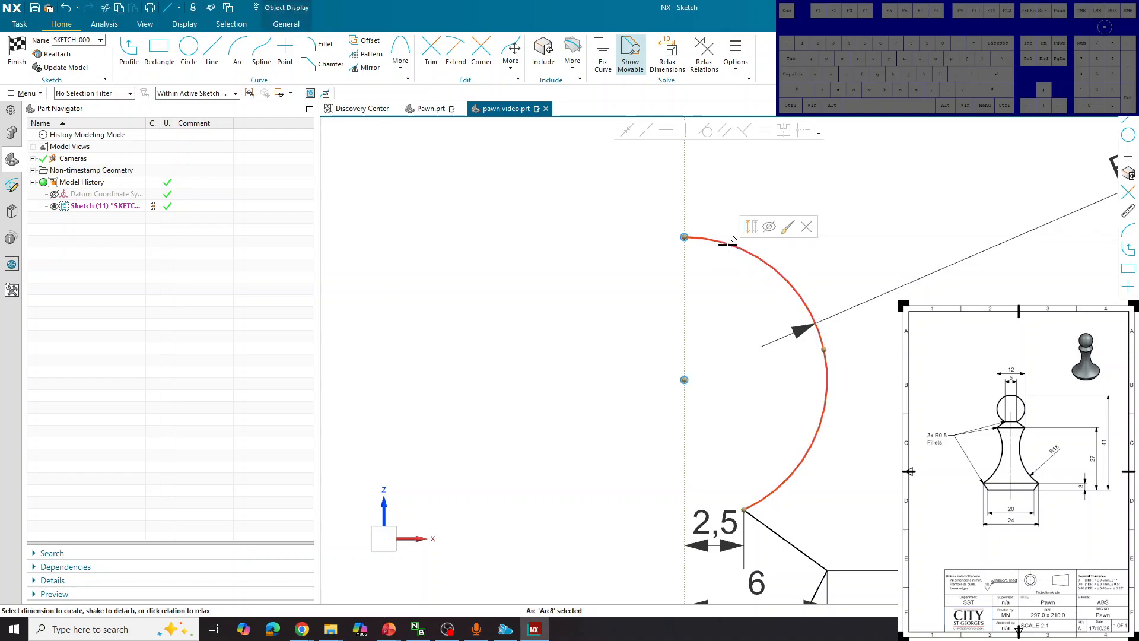
pyautogui.click(683, 185)
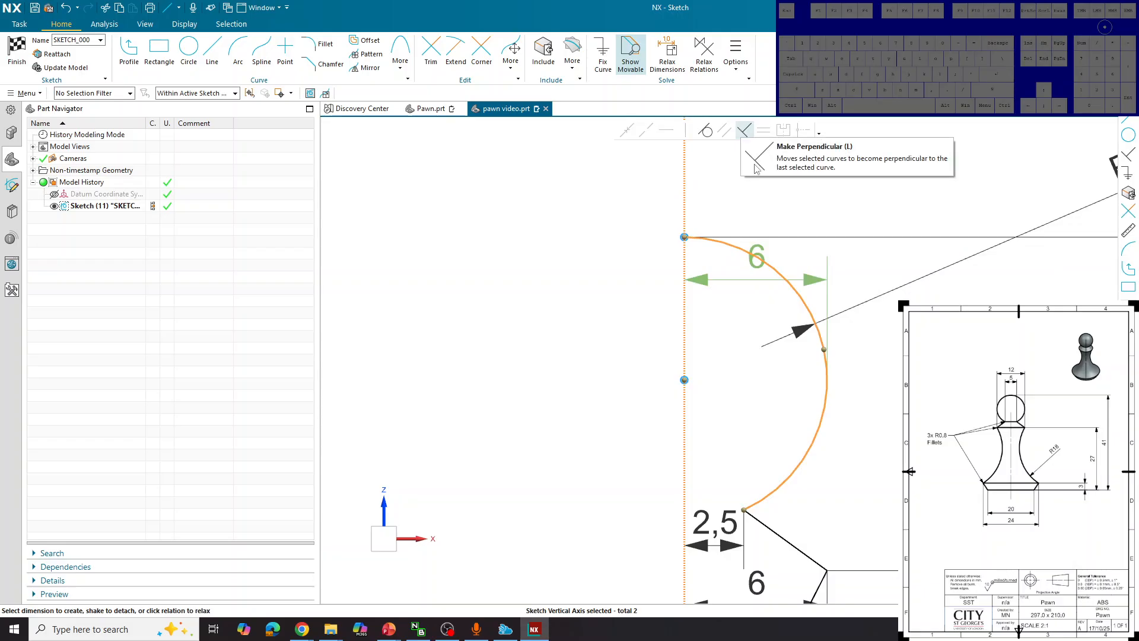
pyautogui.click(800, 211)
pyautogui.click(932, 173)
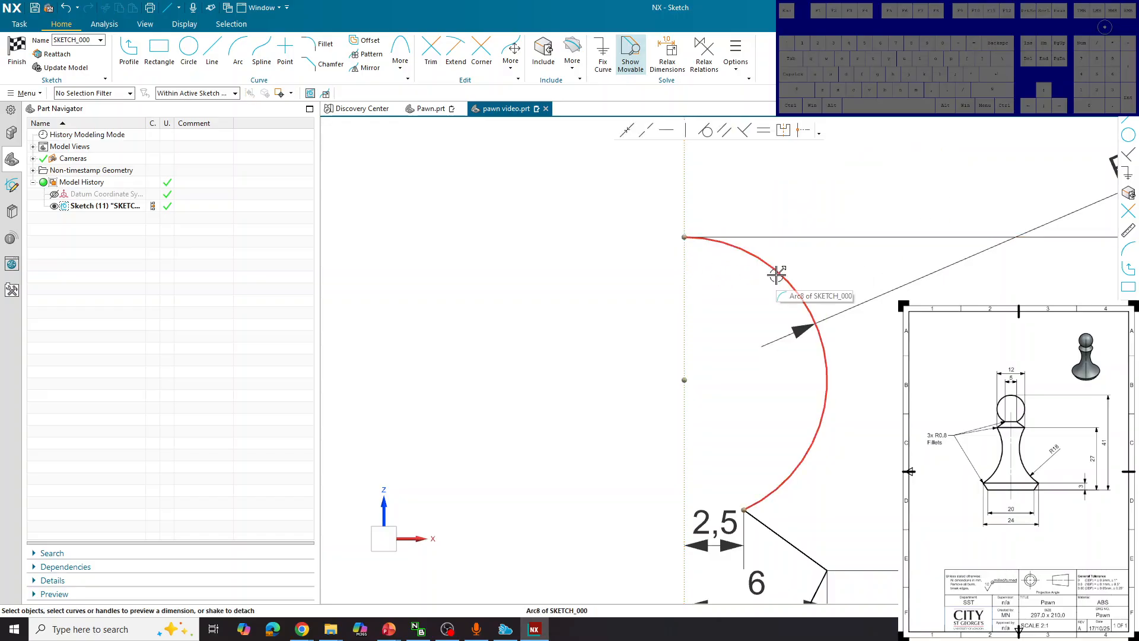
# Step: Close the half-profile with a vertical line from the head arc's upper endpoint to the origin, and finish the sketch
pyautogui.scroll(-5, 783, 279)
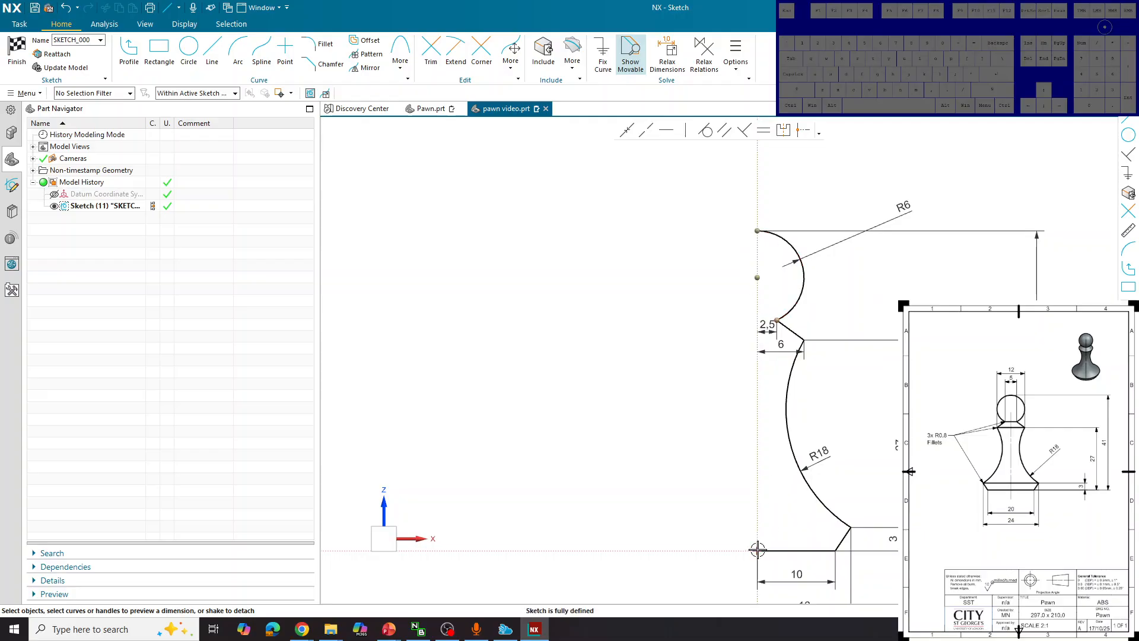
pyautogui.press('l')
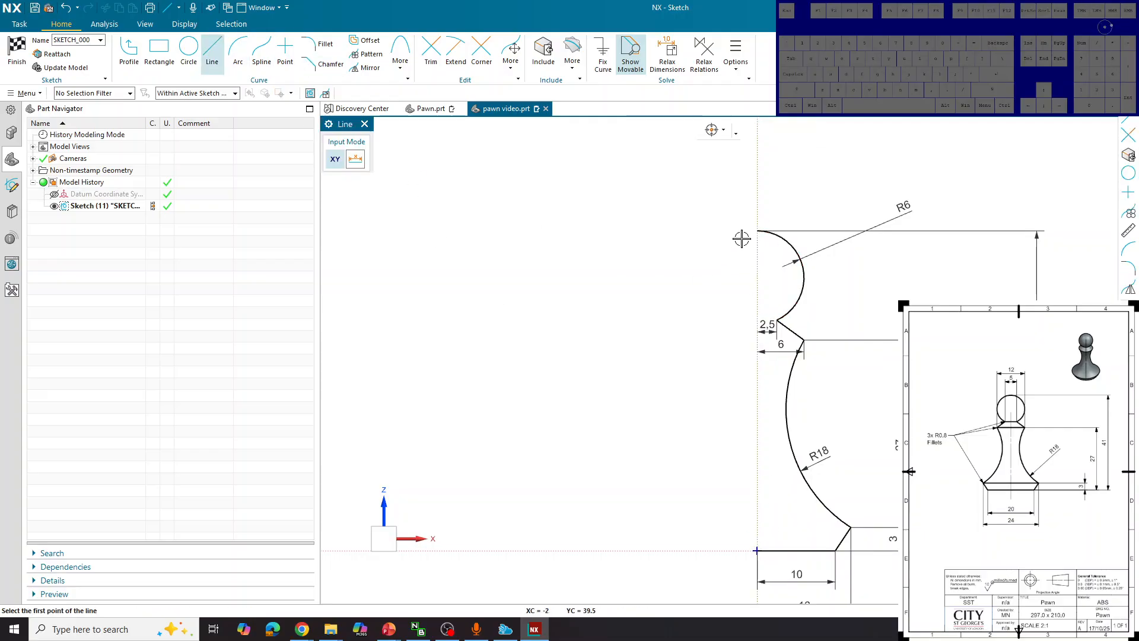
pyautogui.click(757, 230)
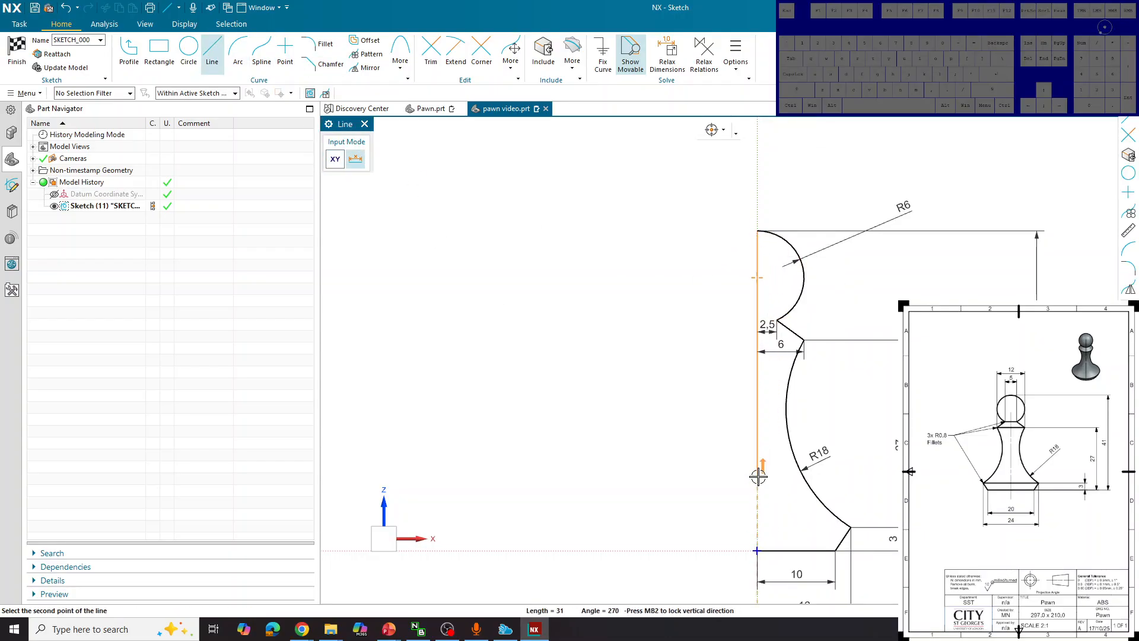
pyautogui.click(754, 547)
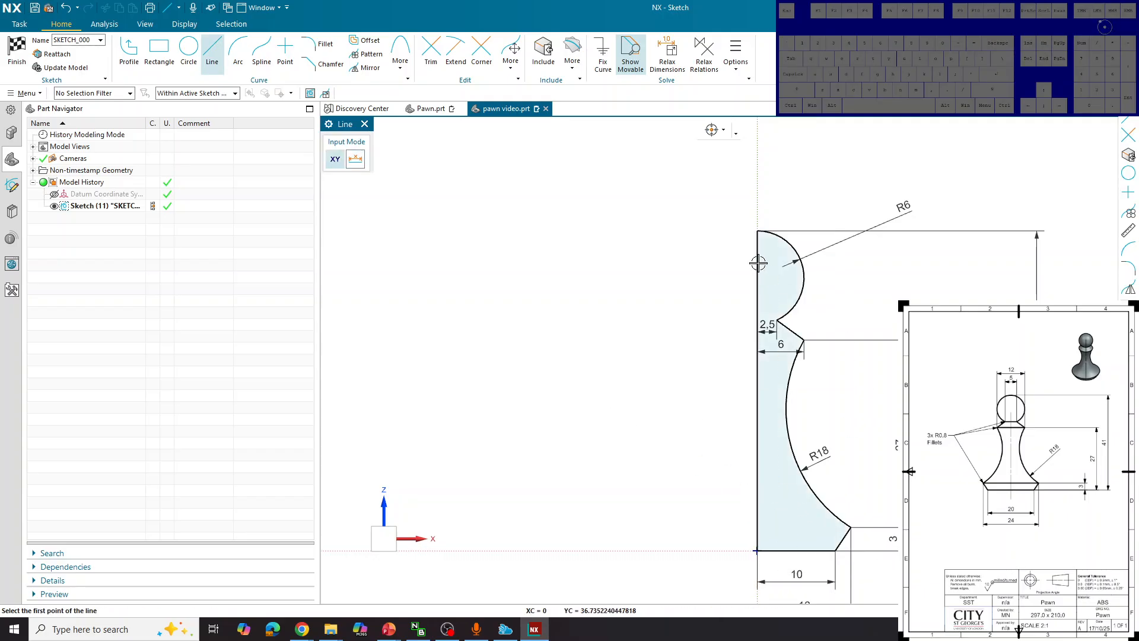
pyautogui.click(24, 64)
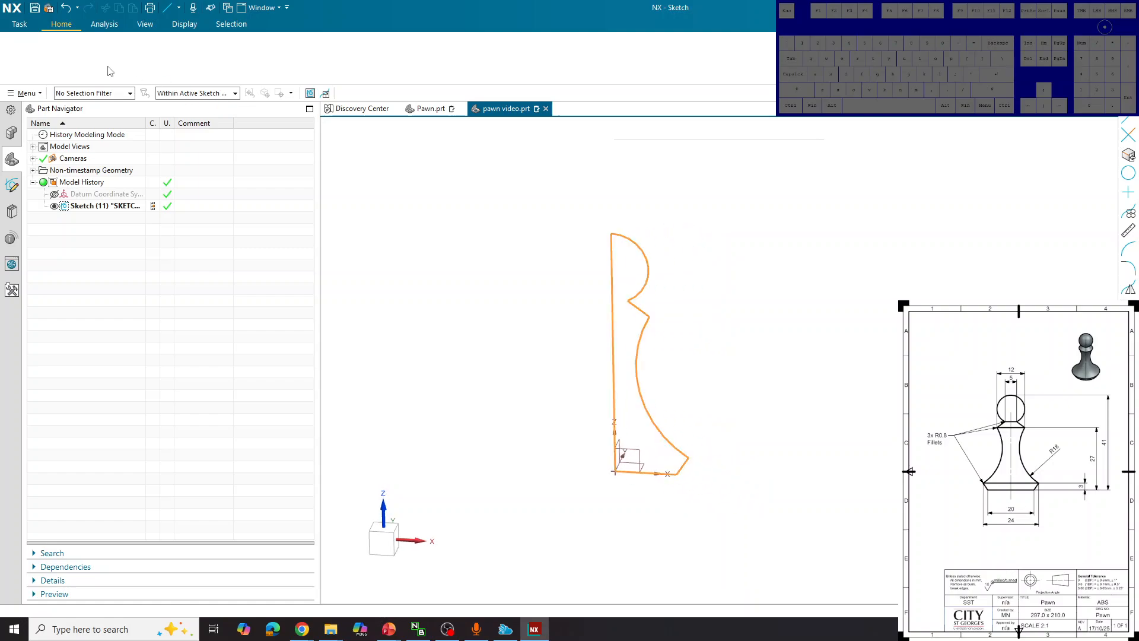
# Step: Revolve the closed half-profile 360° about the Z axis through the datum origin to create the pawn body
pyautogui.click(109, 54)
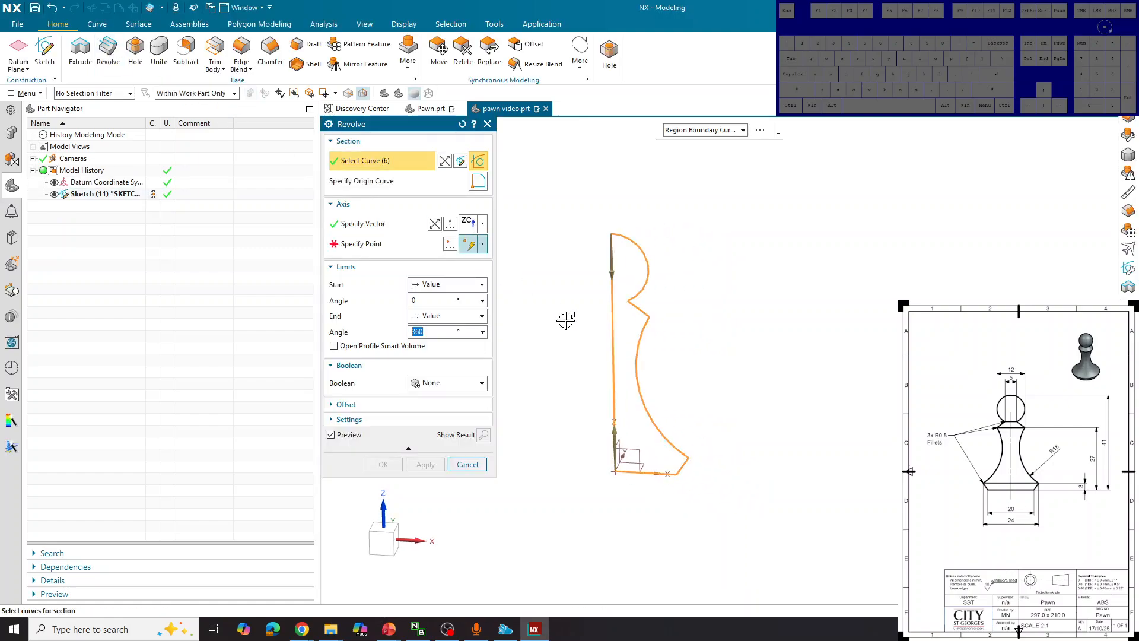
pyautogui.click(387, 244)
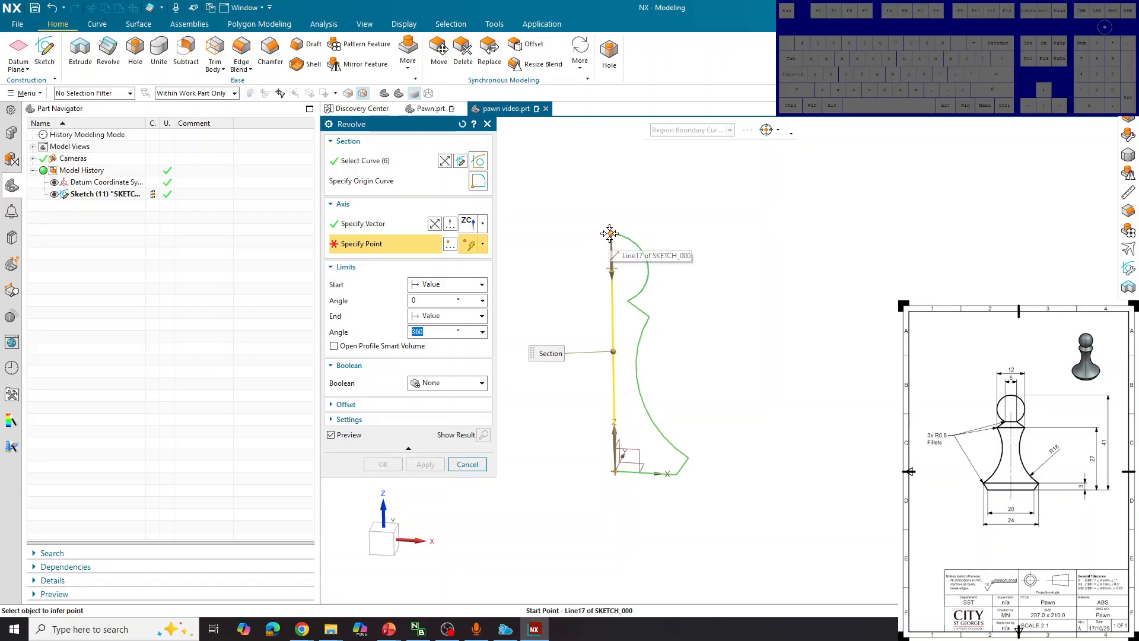
pyautogui.click(614, 473)
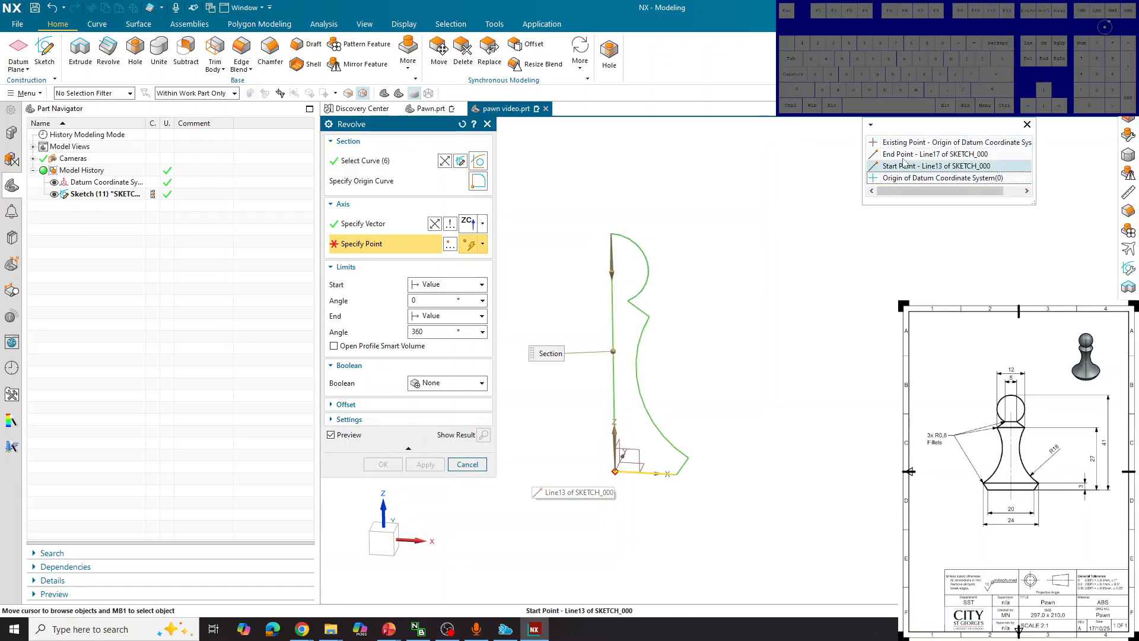
pyautogui.click(878, 142)
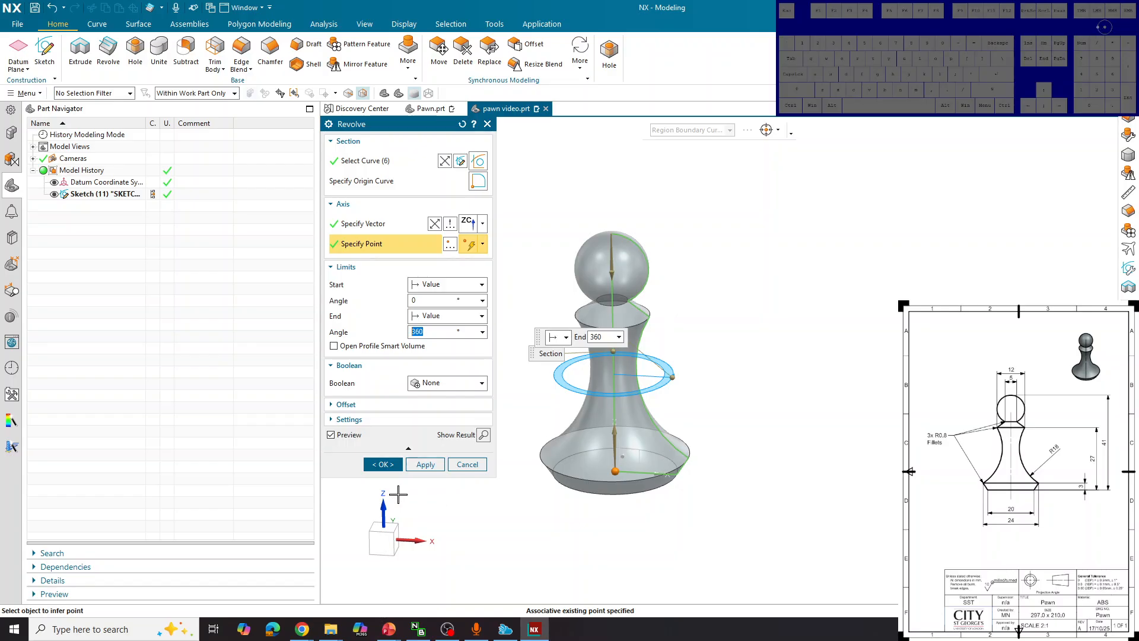
pyautogui.click(383, 464)
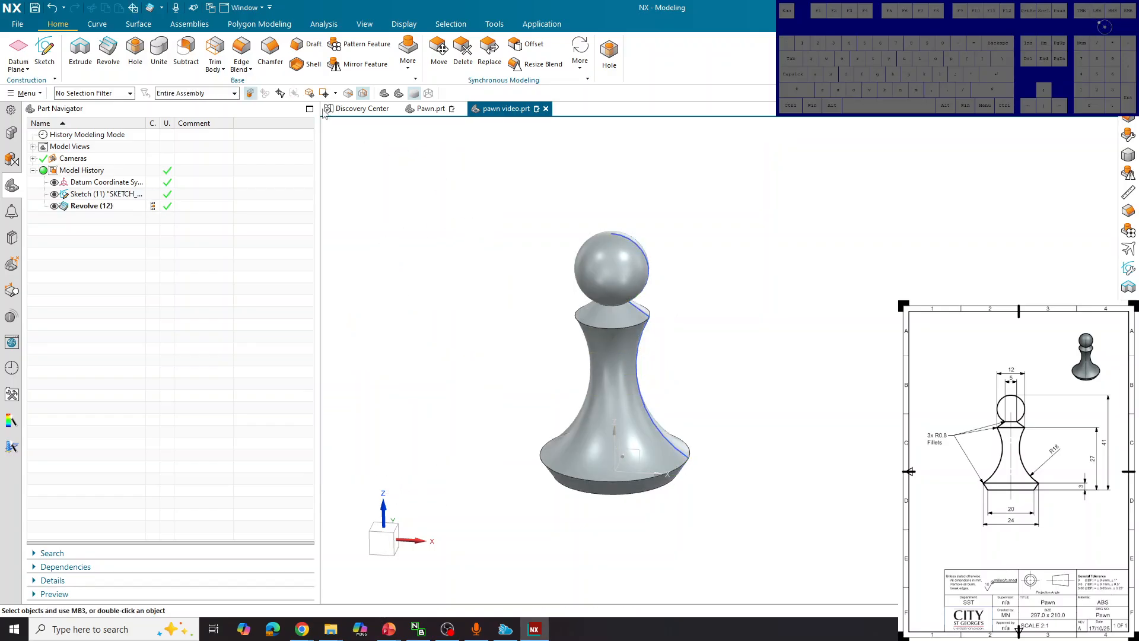
# Step: Blend the base rim, the collar rim and the edge where the head meets the collar with a 0.8 mm radius
pyautogui.click(237, 54)
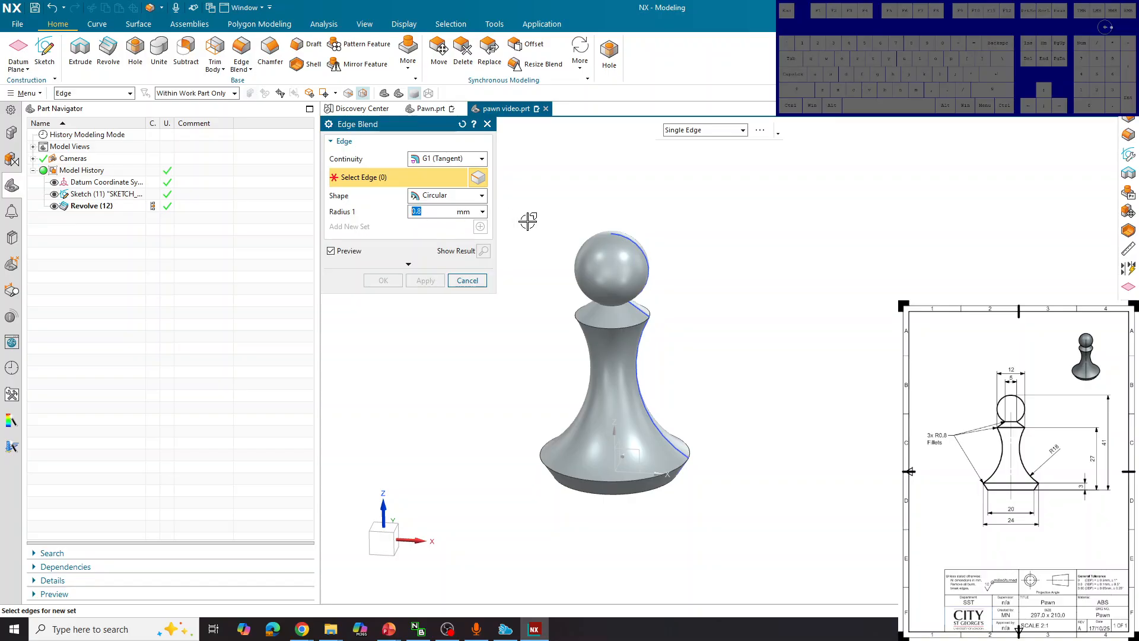
pyautogui.click(682, 464)
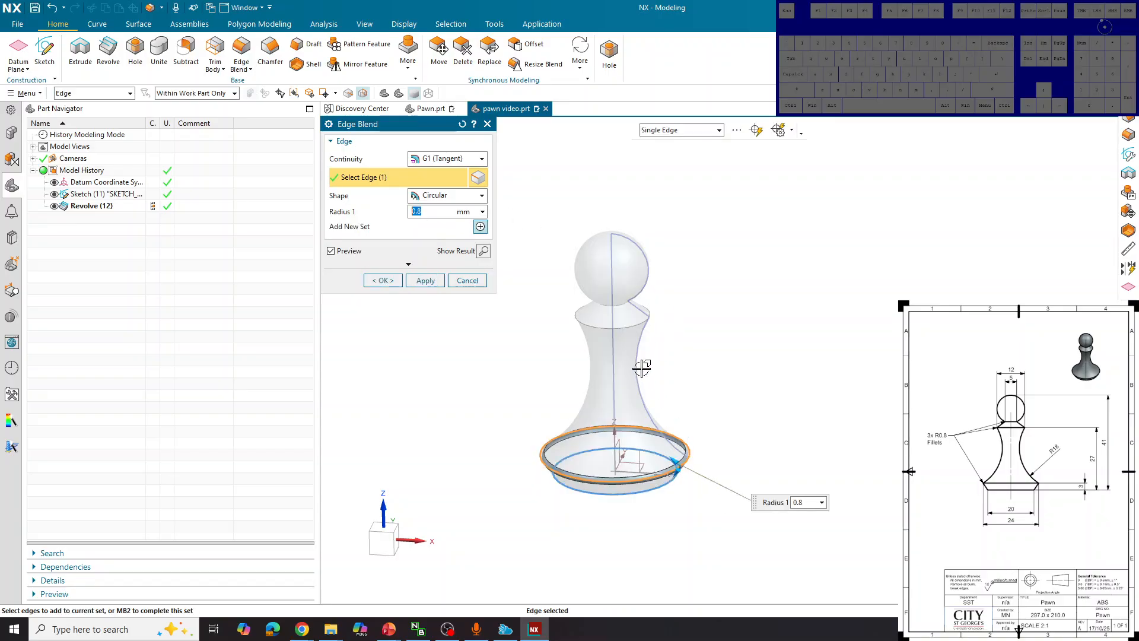
pyautogui.click(639, 324)
pyautogui.click(630, 300)
pyautogui.moveTo(715, 354); pyautogui.dragTo(642, 328, button='middle')
pyautogui.click(396, 284)
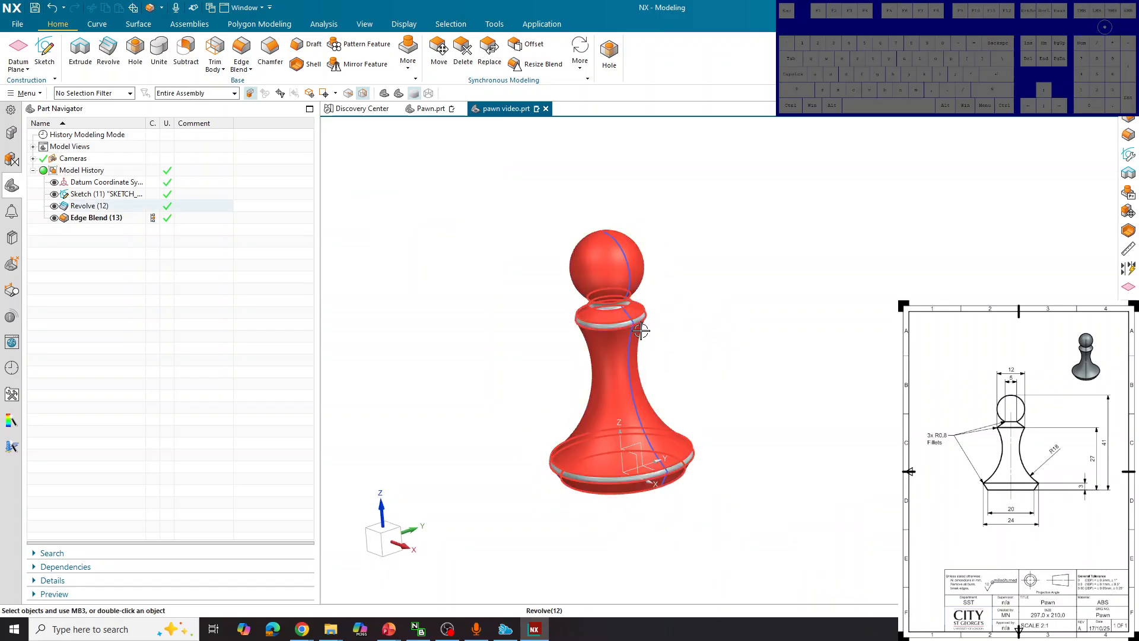
pyautogui.click(241, 53)
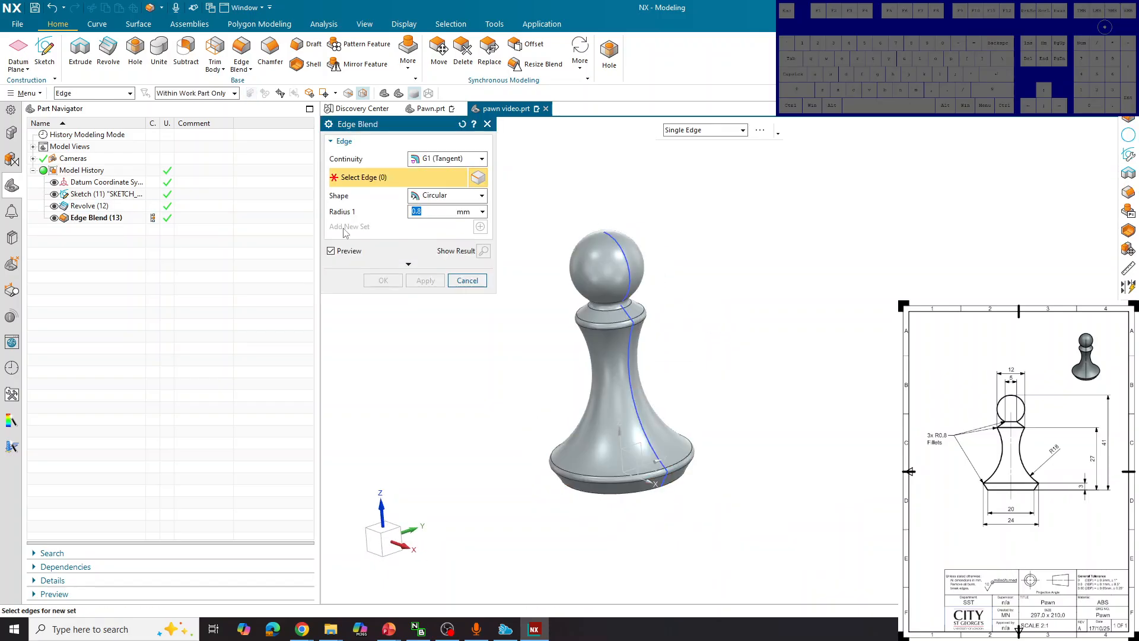
pyautogui.click(467, 281)
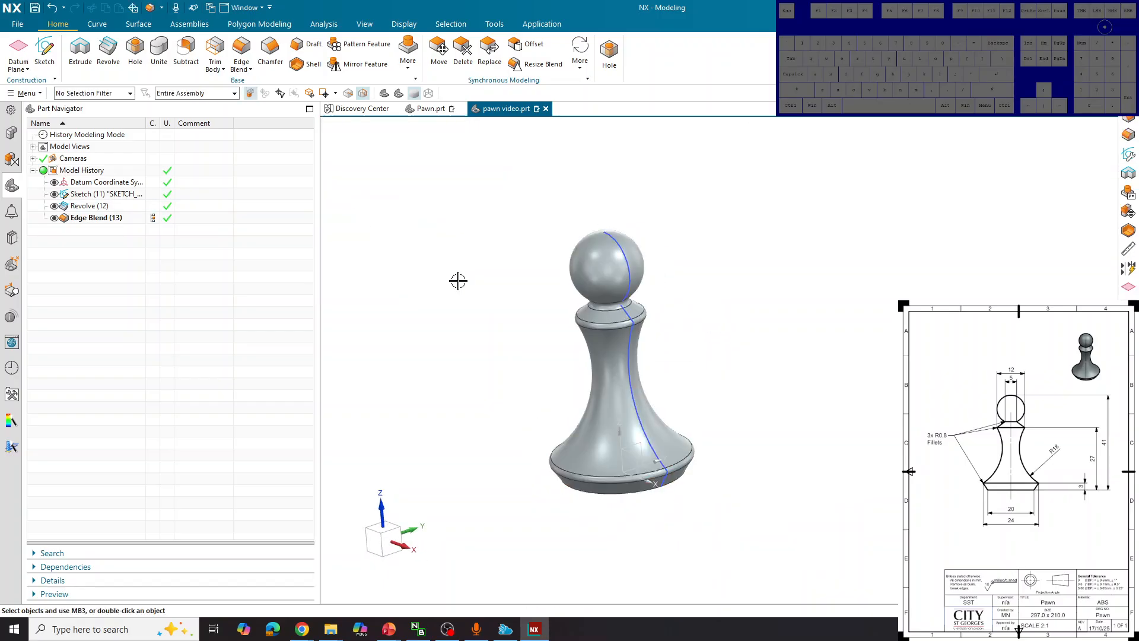
# Step: Reopen the pawn's profile sketch for editing
pyautogui.doubleClick(95, 194)
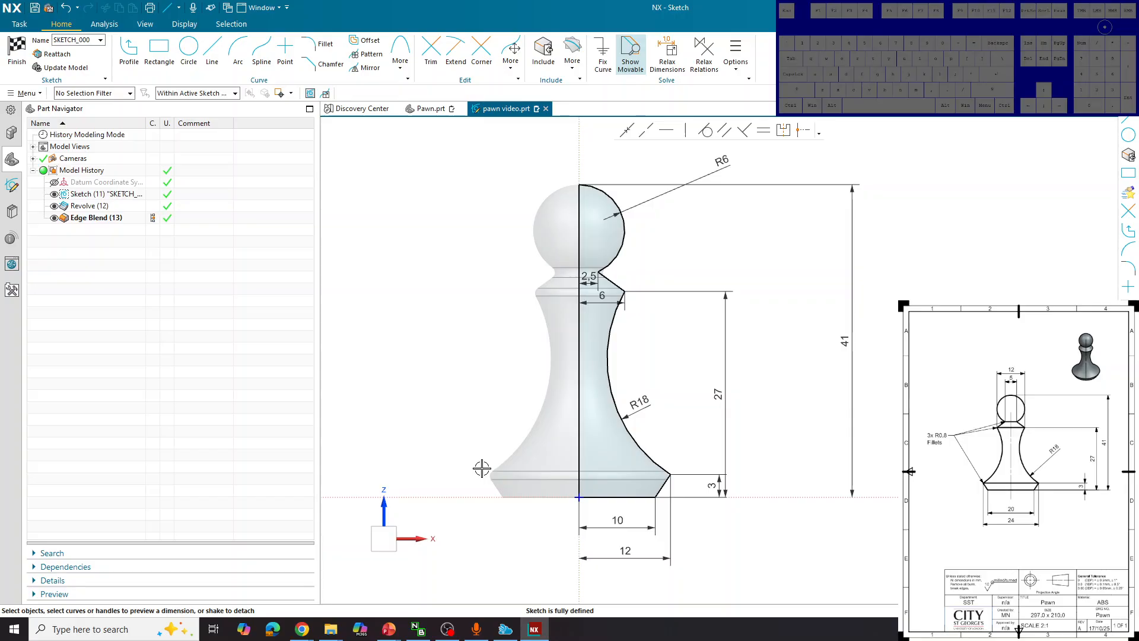
# Step: Try to trace the opposite half's slanted base edge with a line about 3.5 mm long and its body with an arc, and undo both
pyautogui.click(213, 64)
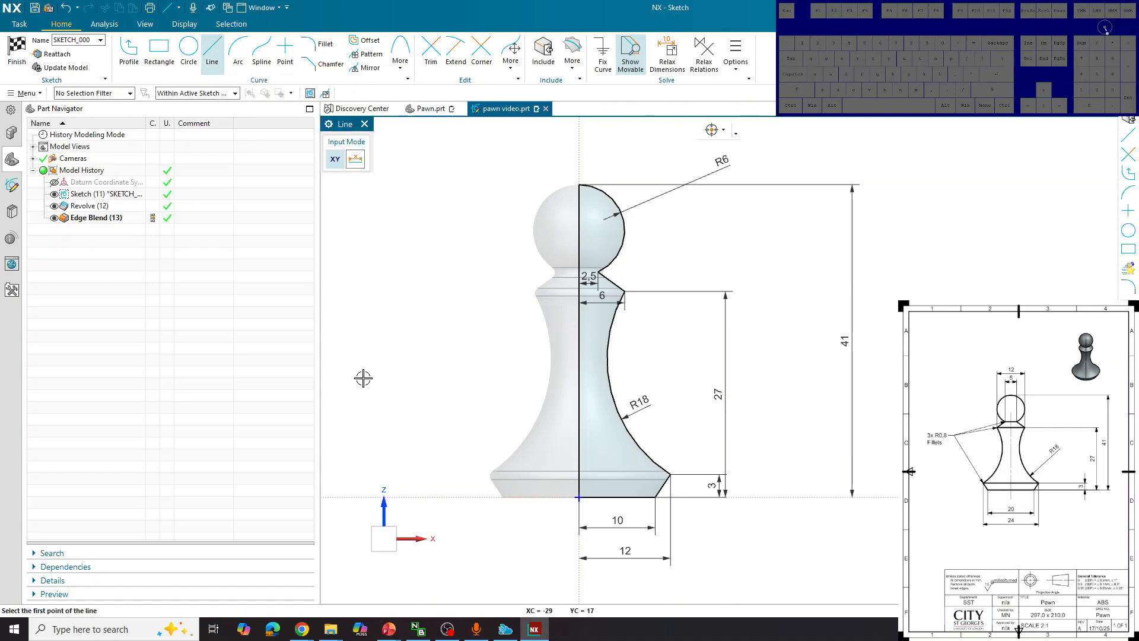
pyautogui.click(504, 498)
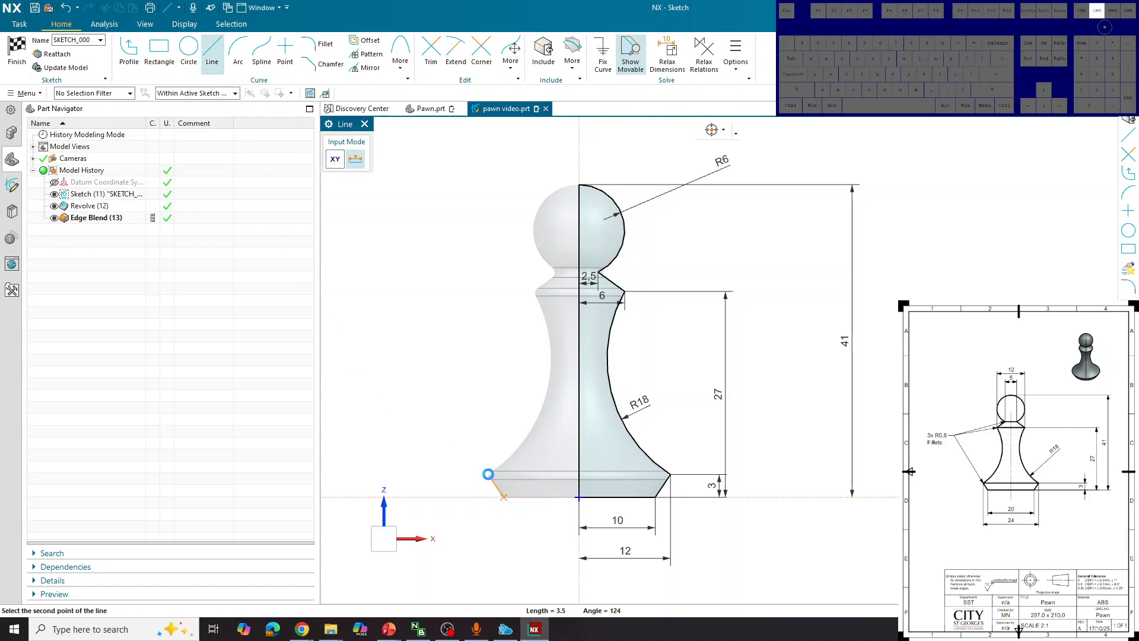
pyautogui.click(489, 475)
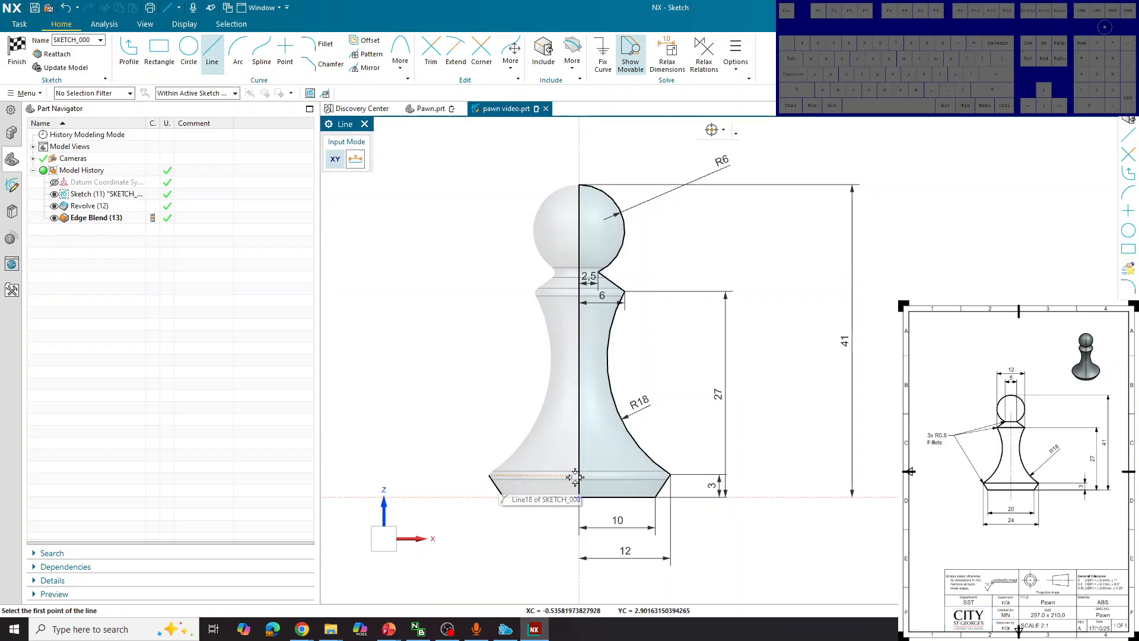
pyautogui.click(238, 50)
pyautogui.click(492, 473)
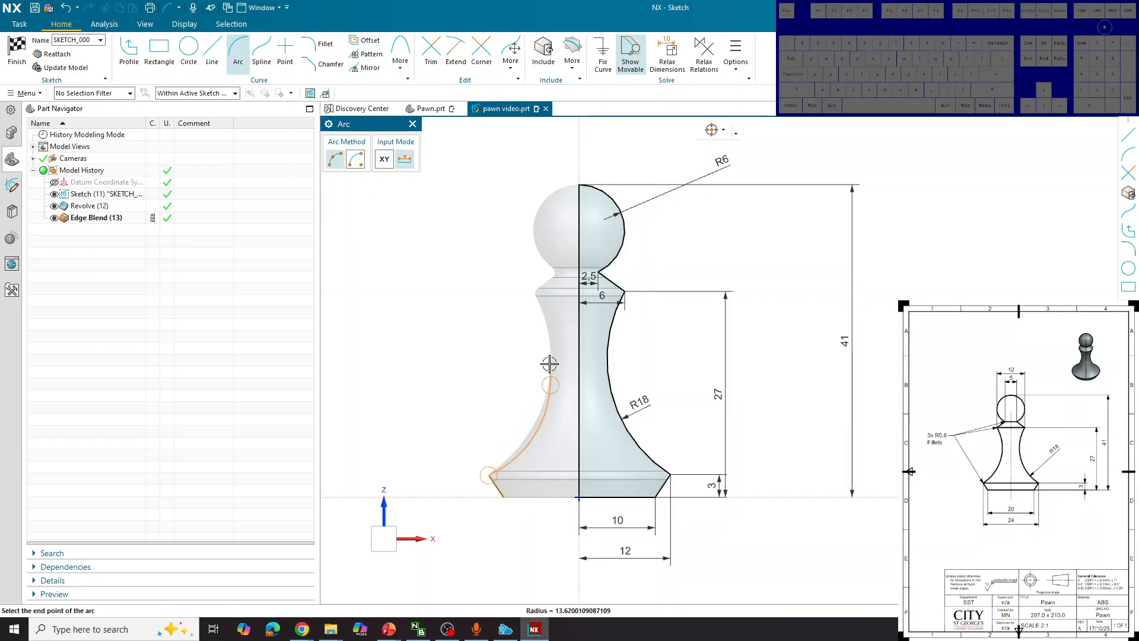
pyautogui.click(535, 292)
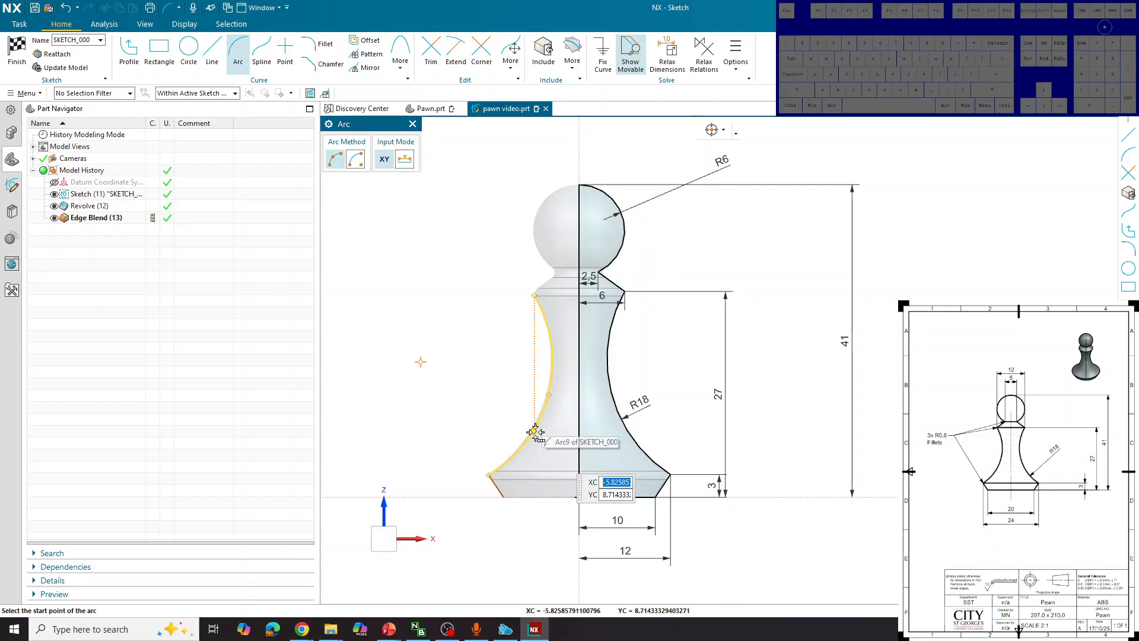
pyautogui.hotkey('ctrl', 'z')
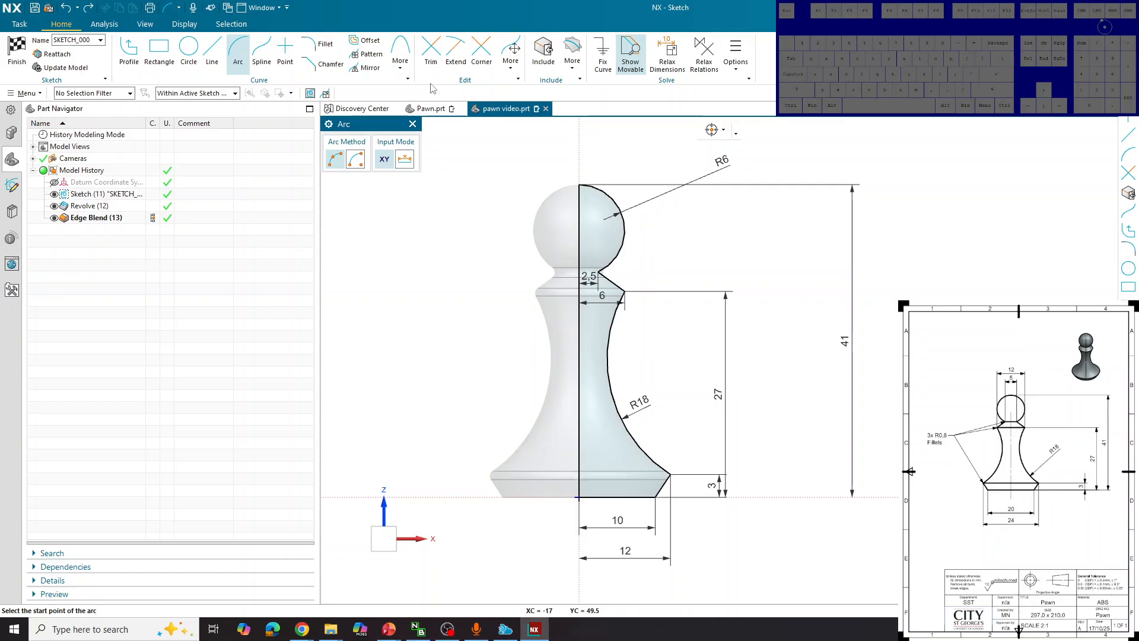
# Step: Mirror the head arc, collar line, body arc, slanted base line and bottom line about the vertical closing line
pyautogui.click(366, 67)
pyautogui.click(622, 238)
pyautogui.click(615, 283)
pyautogui.click(623, 386)
pyautogui.click(663, 487)
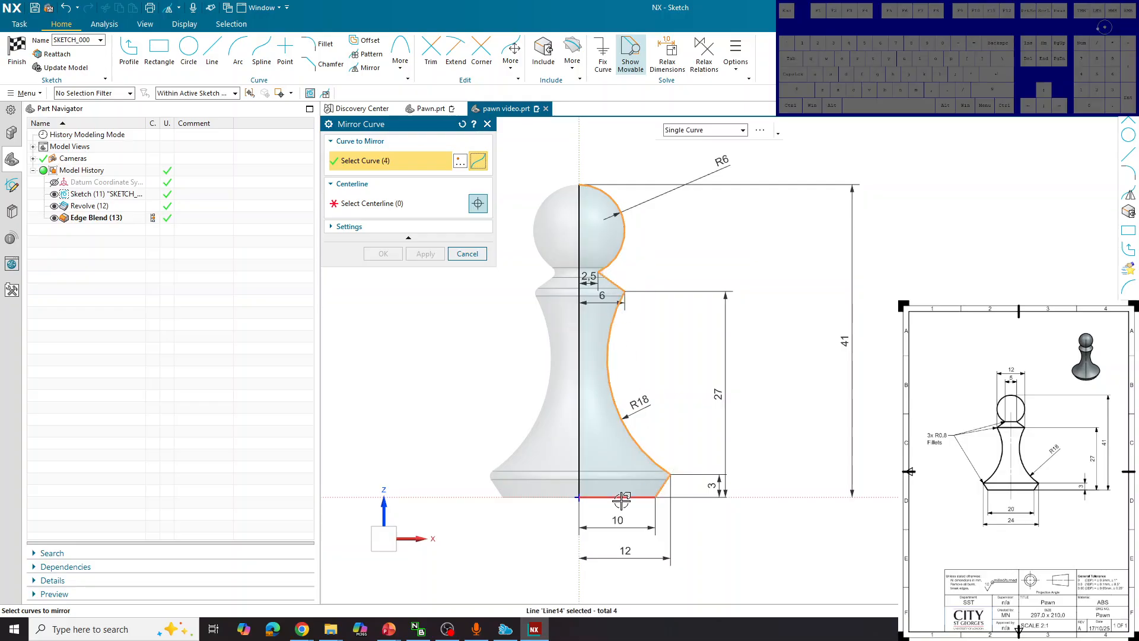
pyautogui.click(618, 496)
pyautogui.middleClick(500, 261)
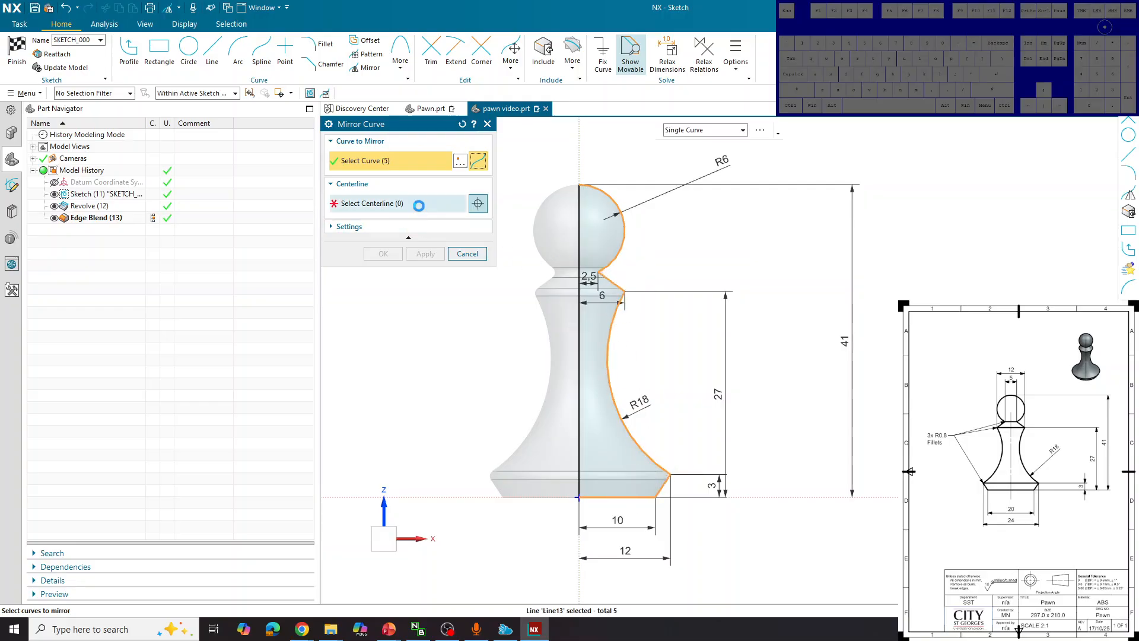
pyautogui.click(580, 356)
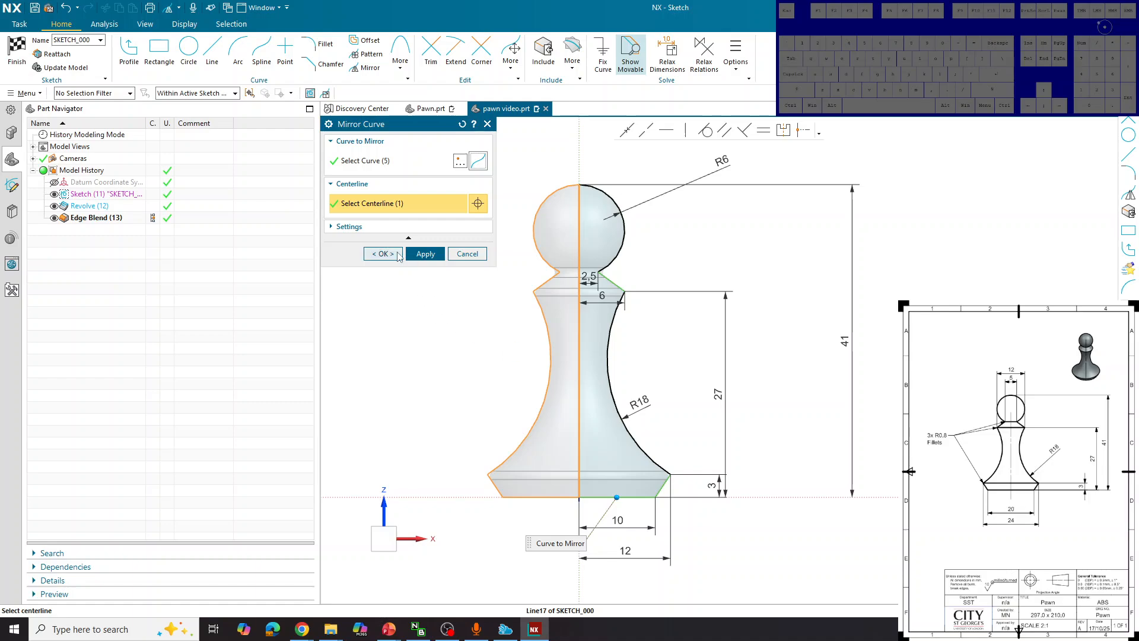
pyautogui.click(425, 256)
pyautogui.click(463, 257)
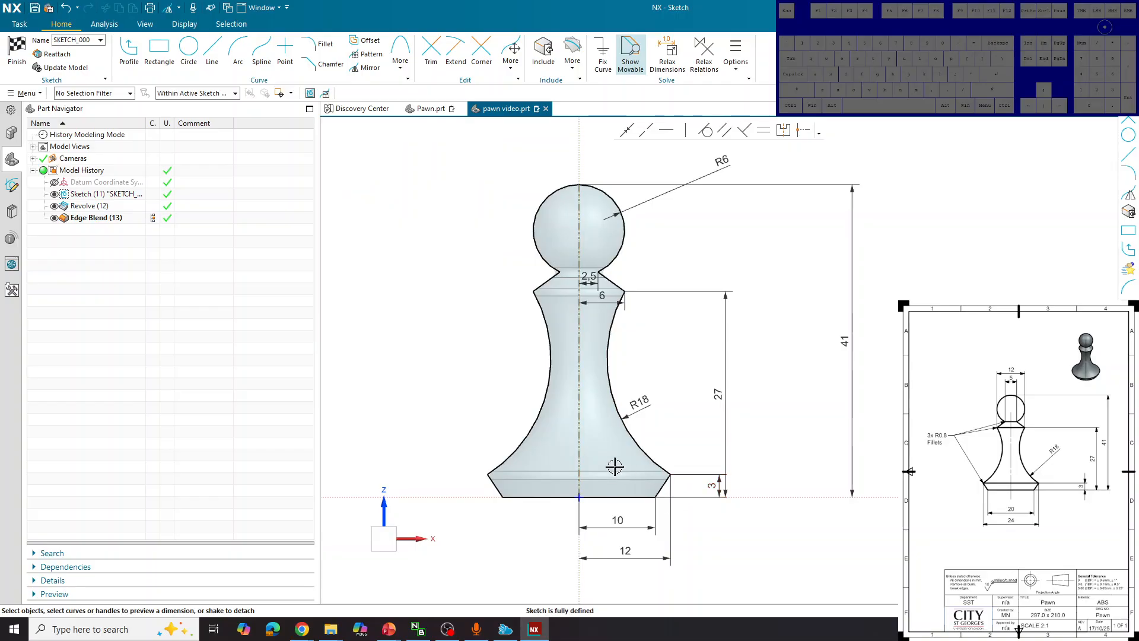
# Step: Keep the full mirrored outline as the revolve's section when reviewing it, and finish the sketch without a second review
pyautogui.press('F4')
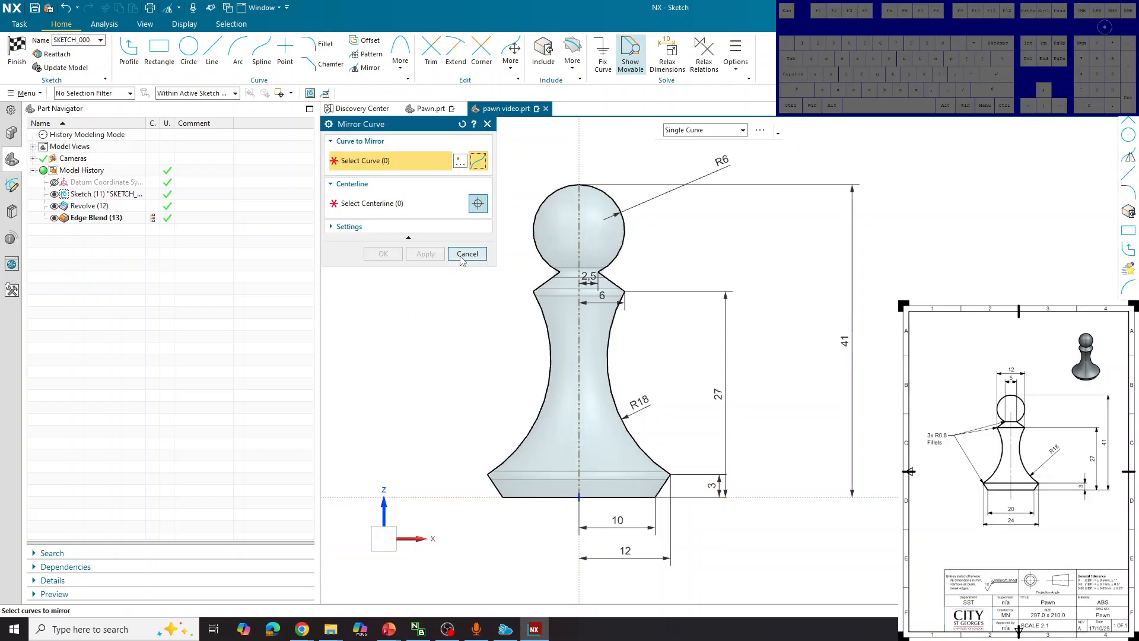
pyautogui.click(467, 254)
pyautogui.click(16, 50)
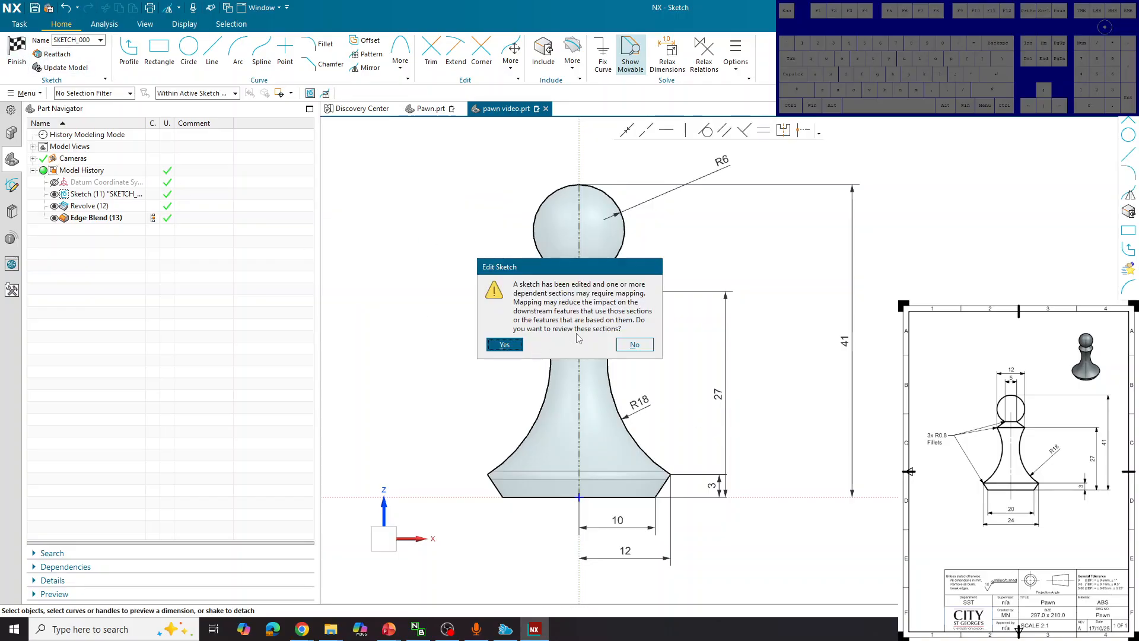
pyautogui.click(505, 344)
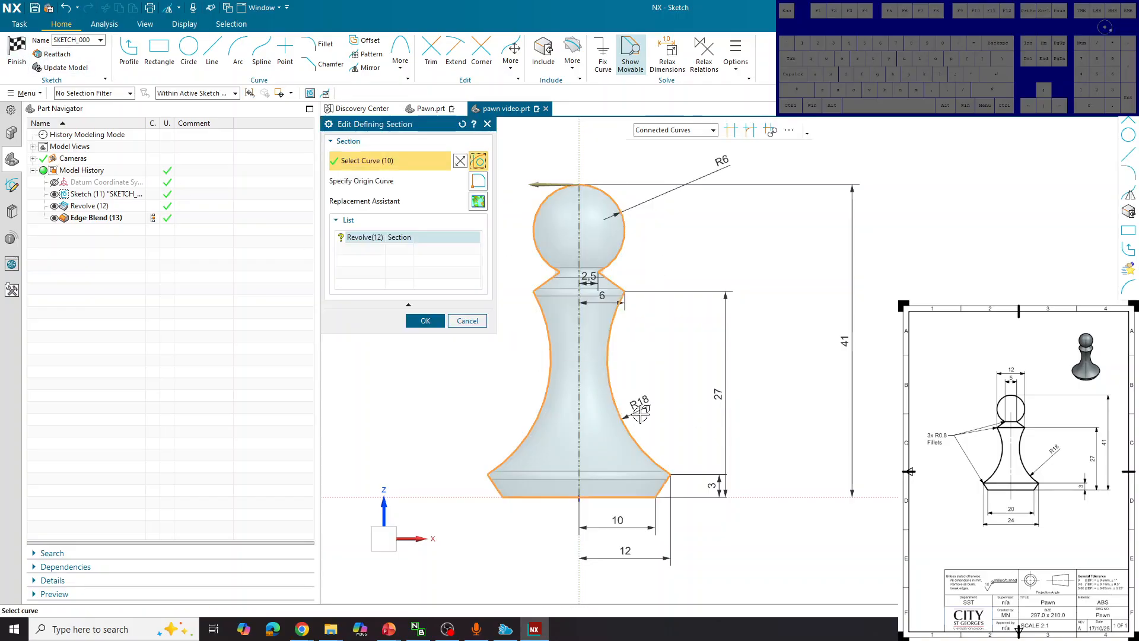
pyautogui.click(435, 319)
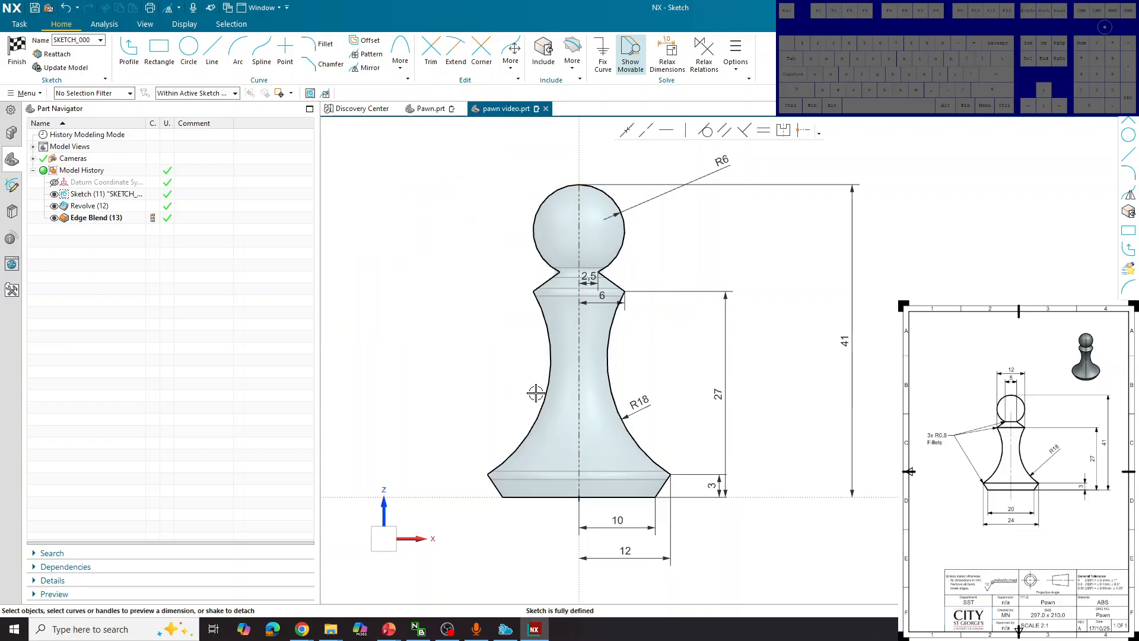
pyautogui.click(16, 50)
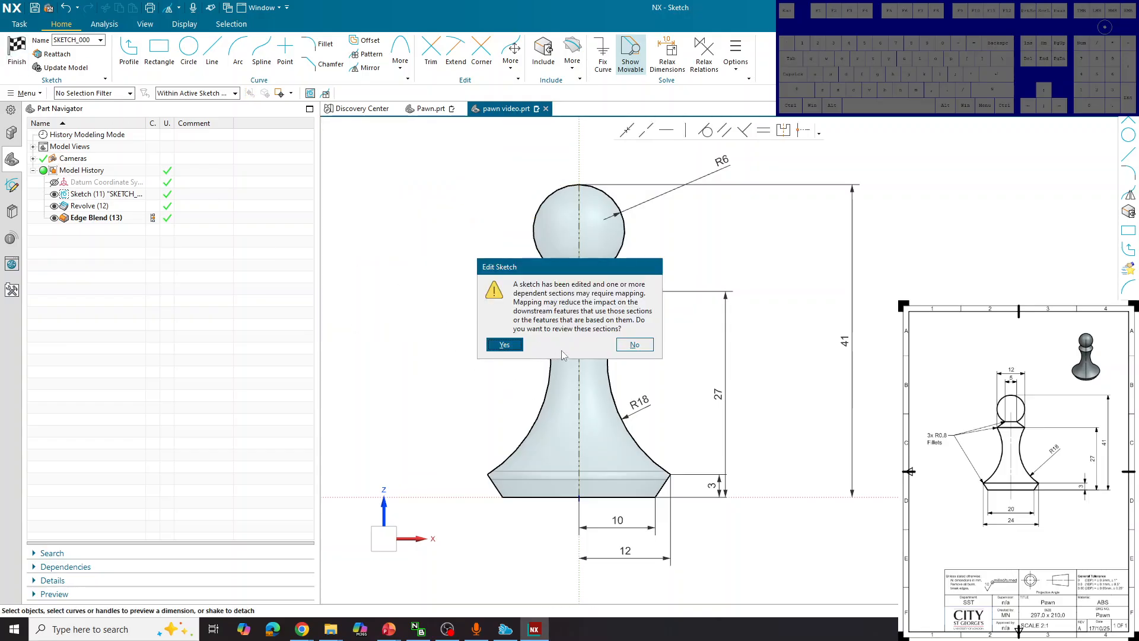
pyautogui.click(639, 351)
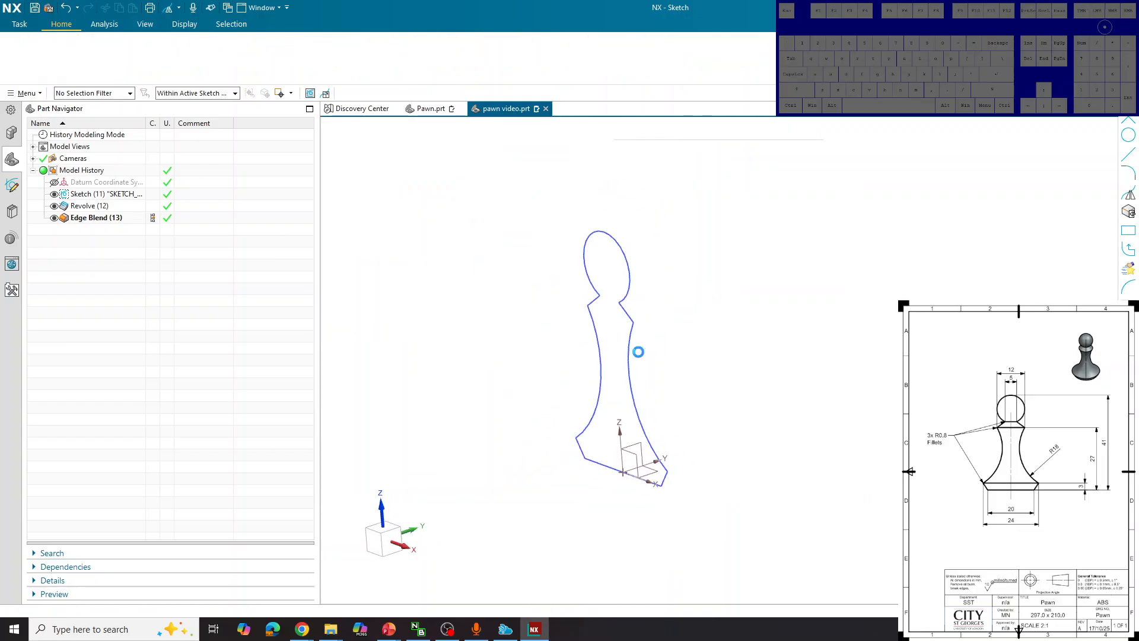
# Step: Edit the revolve feature so the full profile turns from 0° to an end angle of 180°
pyautogui.click(119, 208)
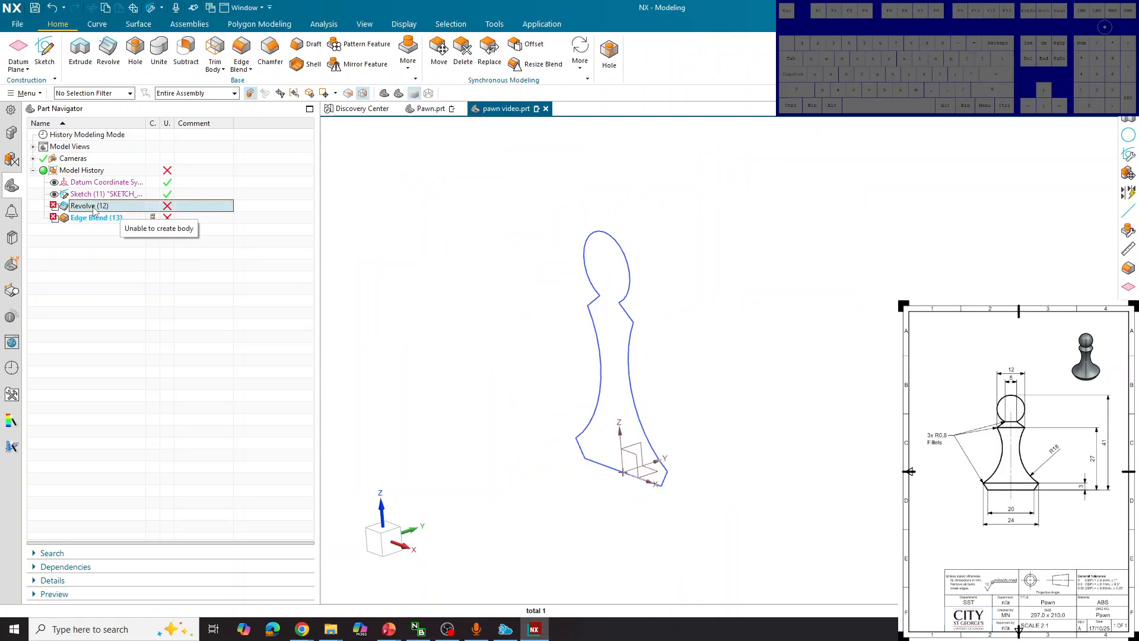
pyautogui.rightClick(94, 211)
pyautogui.click(114, 250)
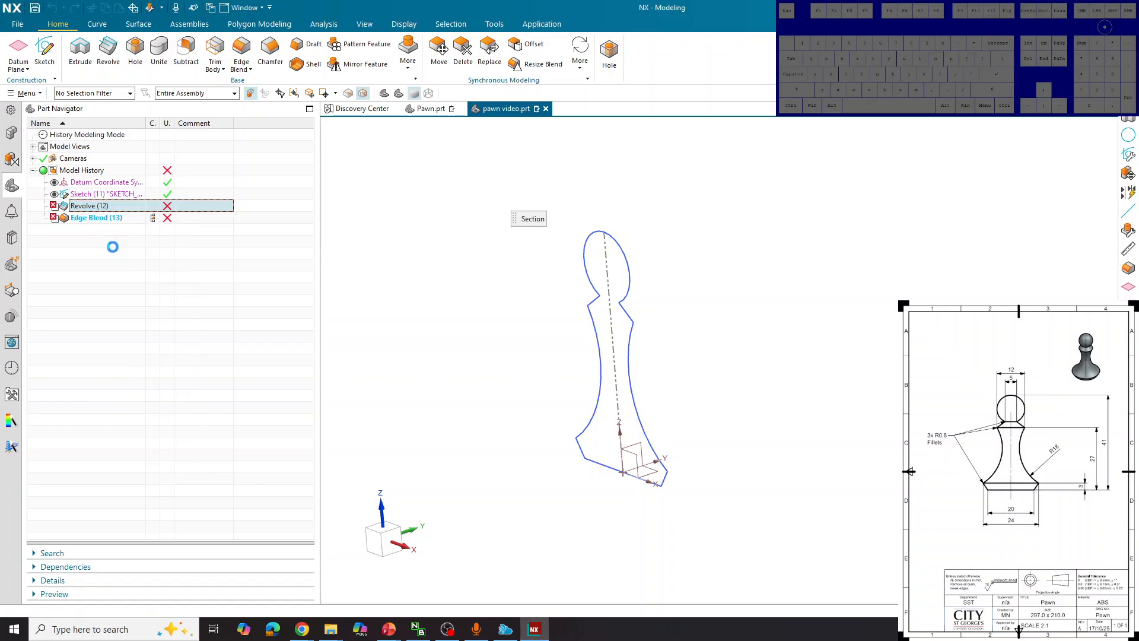
pyautogui.moveTo(778, 354); pyautogui.dragTo(793, 349, button='middle')
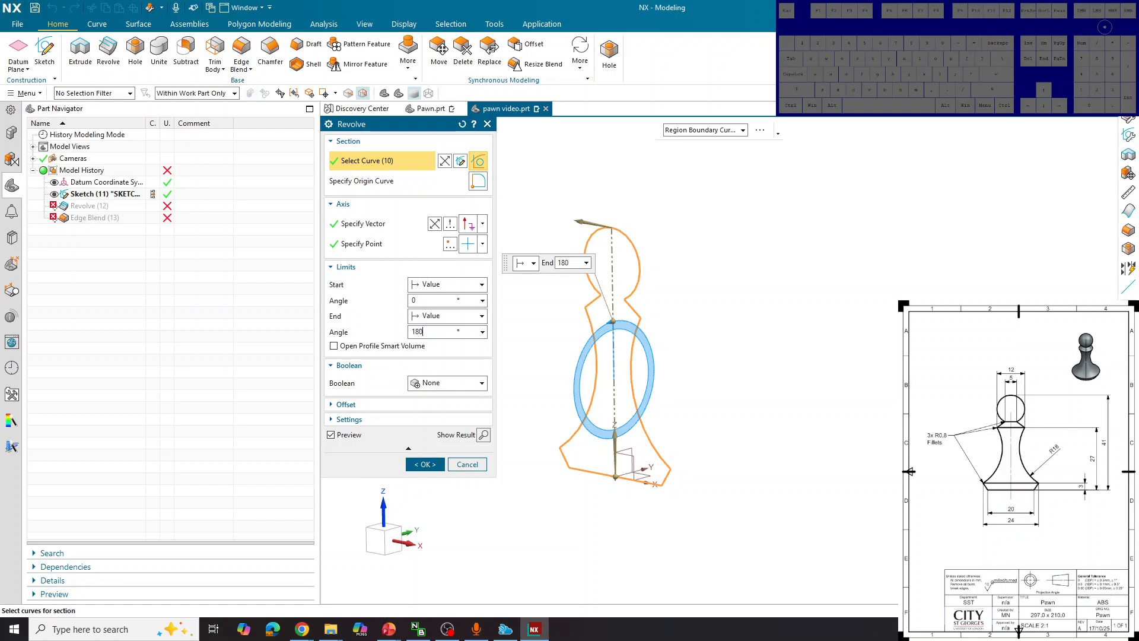
pyautogui.press('Return')
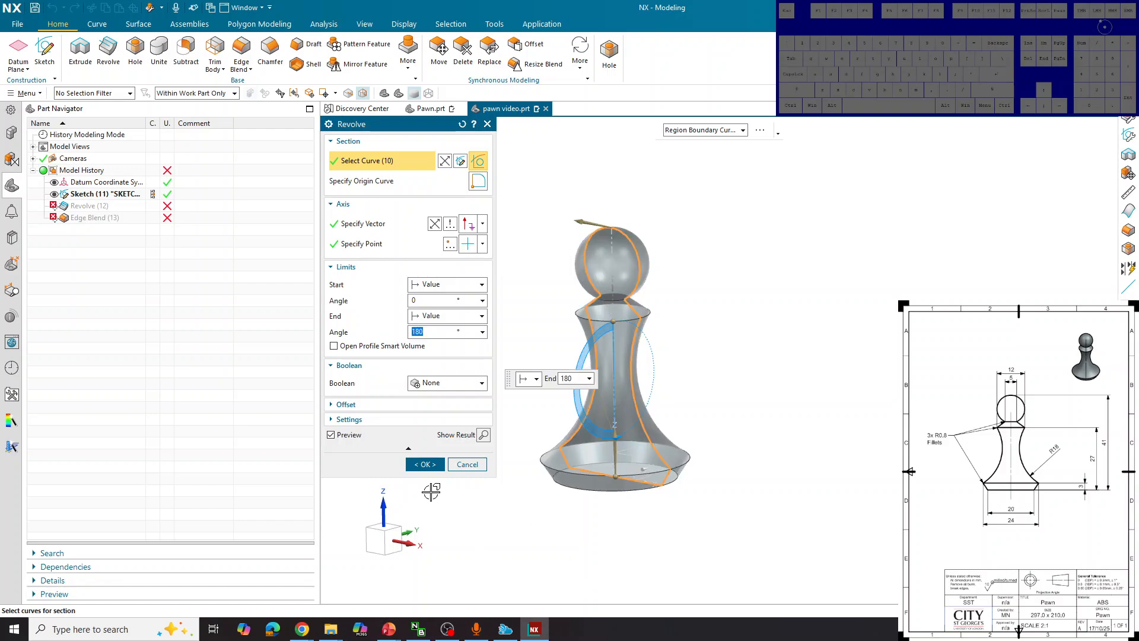
pyautogui.click(425, 465)
pyautogui.moveTo(653, 506)
pyautogui.mouseDown(button='middle')
pyautogui.moveTo(771, 481)
pyautogui.moveTo(666, 490)
pyautogui.moveTo(644, 502)
pyautogui.moveTo(647, 527)
pyautogui.moveTo(652, 502)
pyautogui.mouseUp(button='middle')
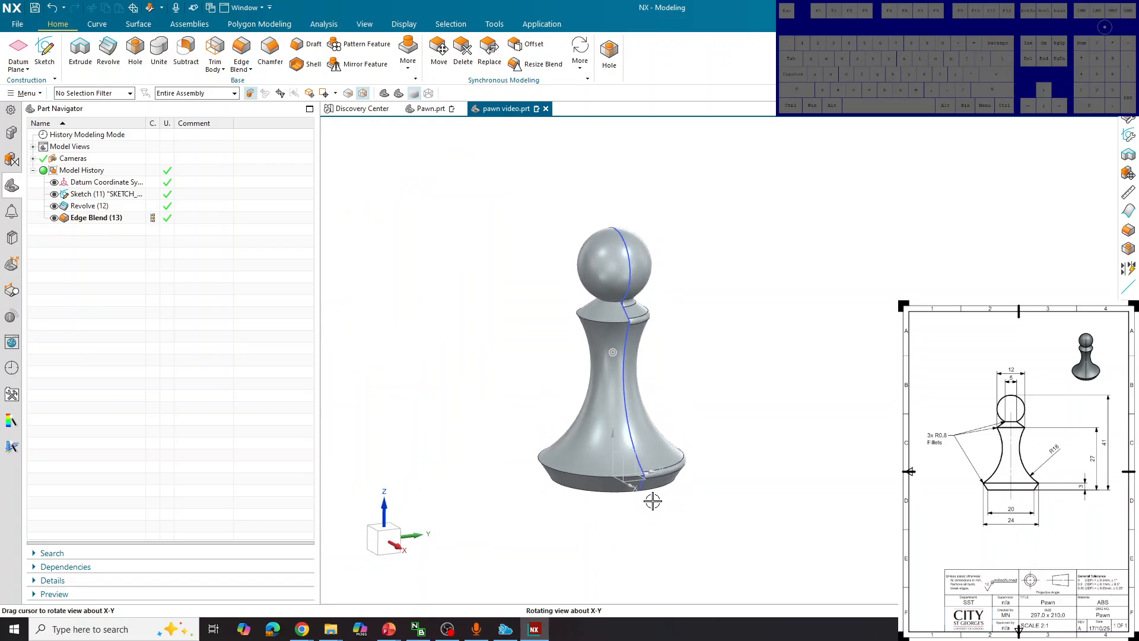
# Step: Delete the old edge blend and start a new 0.8 mm blend on both halves of the collar rim
pyautogui.click(119, 218)
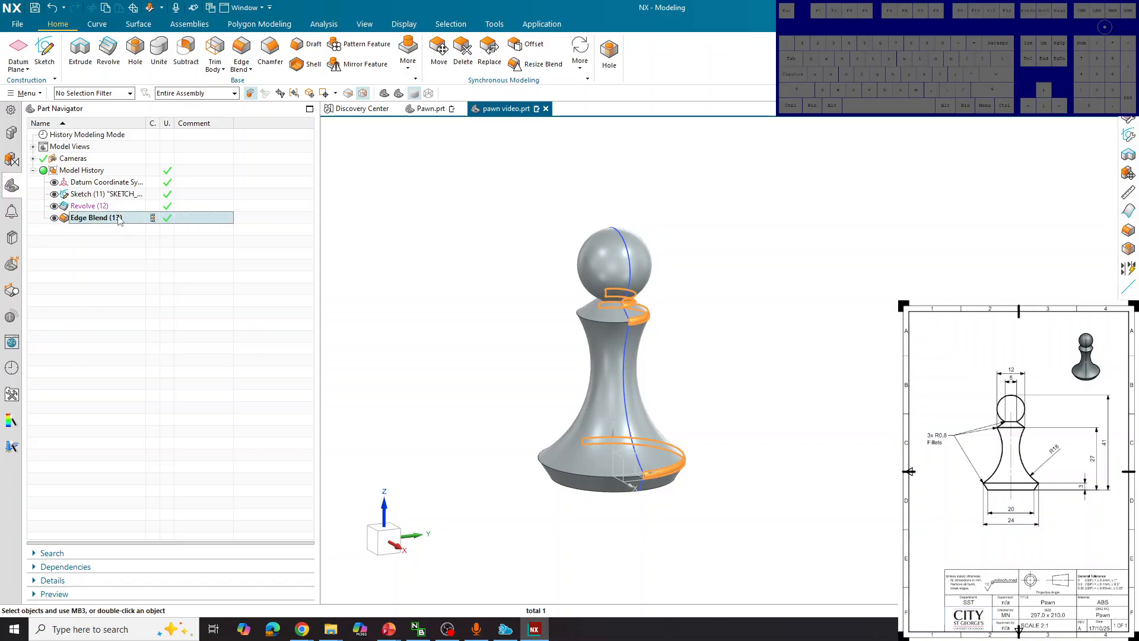
pyautogui.press('Delete')
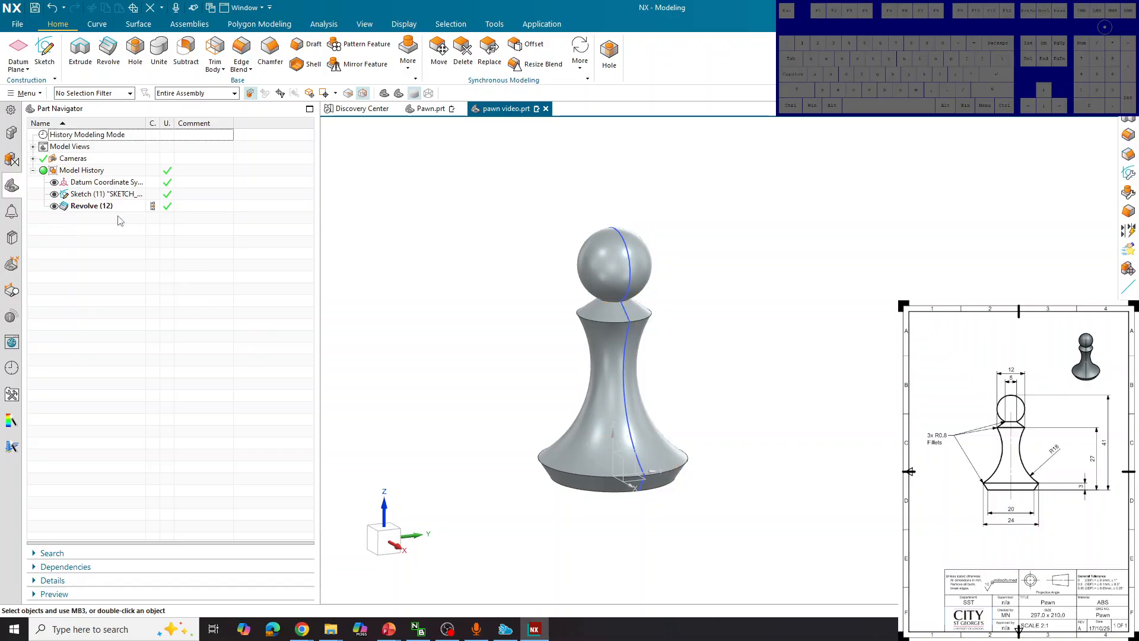
pyautogui.click(242, 49)
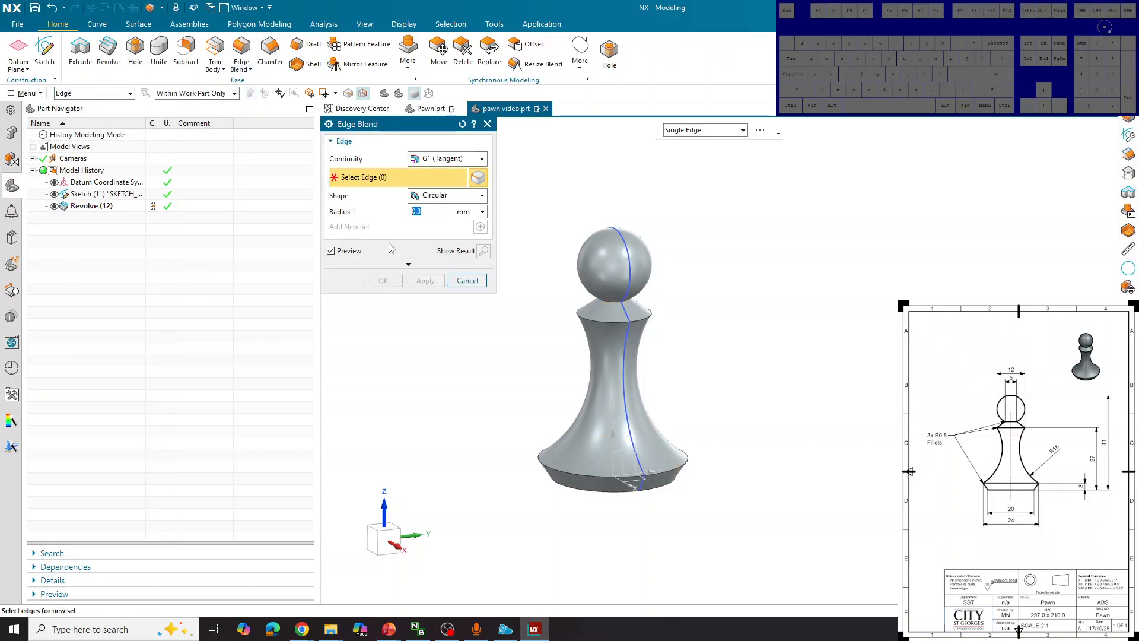
pyautogui.click(592, 317)
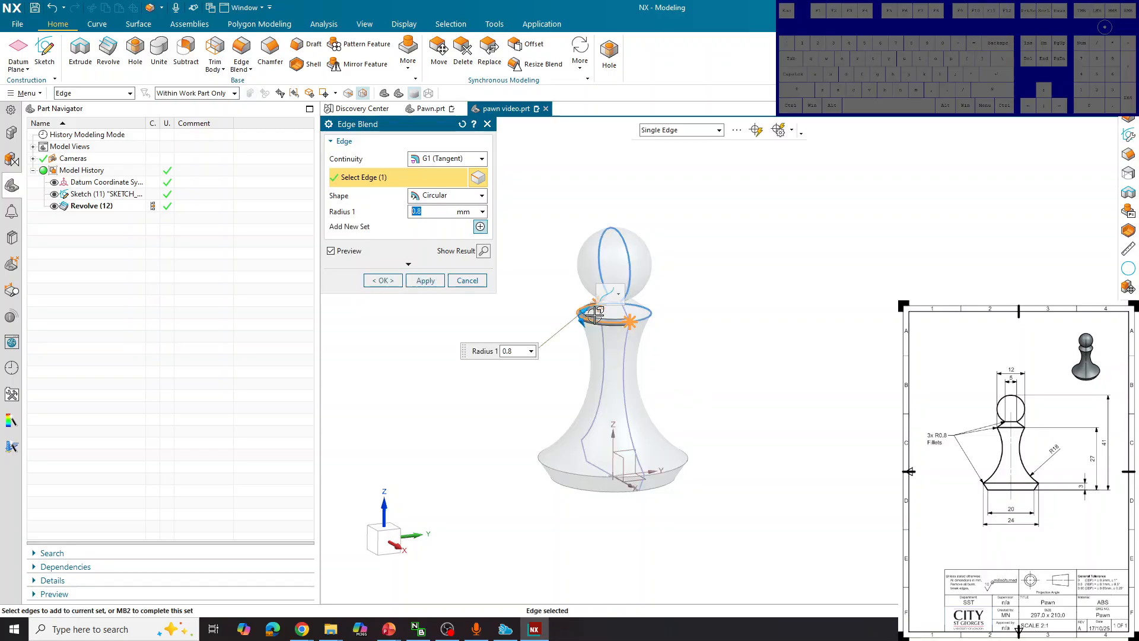
pyautogui.click(628, 309)
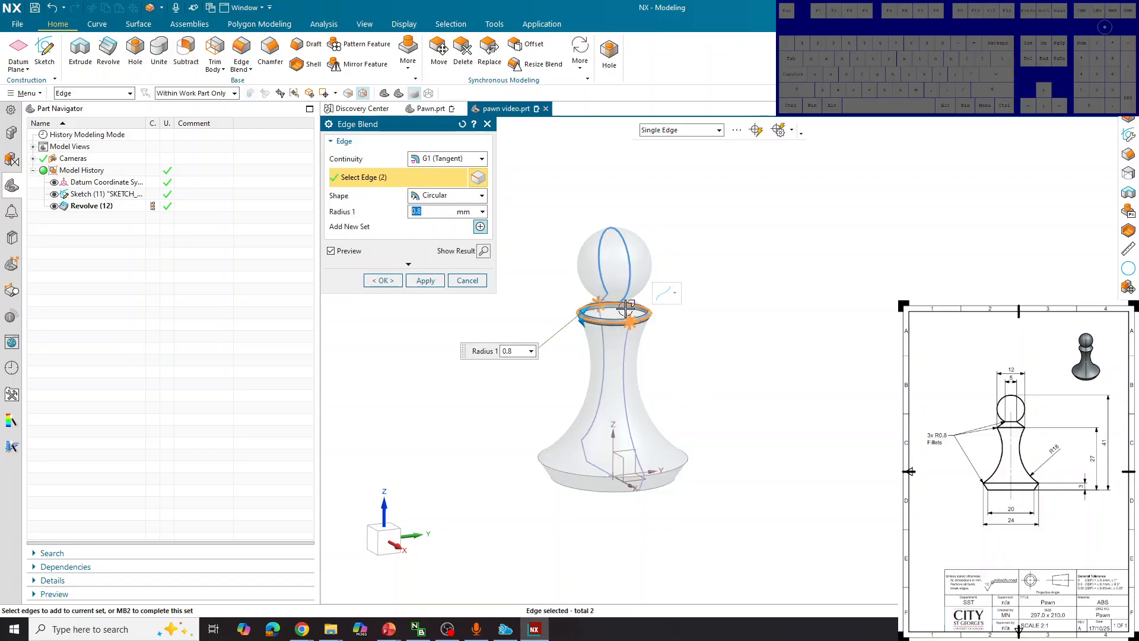
# Step: Add both halves of the neck edge below the head and of the base rim to the 0.8 mm blend and create it
pyautogui.scroll(-5, 622, 310)
pyautogui.scroll(4, 670, 348)
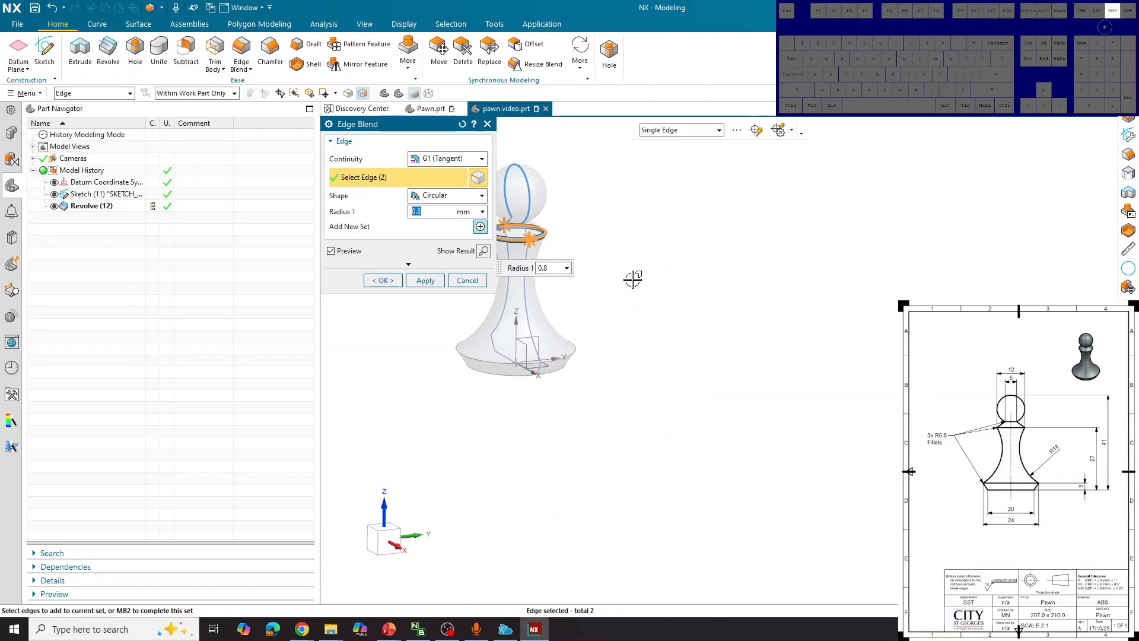
pyautogui.scroll(5, 510, 222)
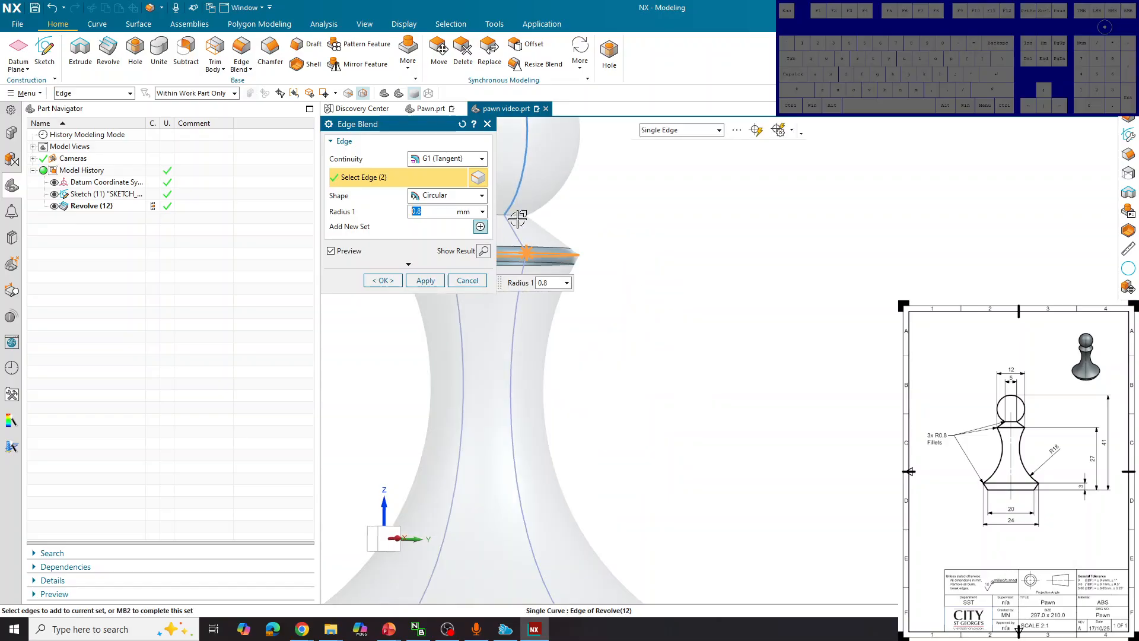
pyautogui.scroll(-4, 504, 216)
pyautogui.scroll(6, 539, 226)
pyautogui.click(542, 230)
pyautogui.click(595, 229)
pyautogui.scroll(-5, 596, 230)
pyautogui.click(600, 390)
pyautogui.click(614, 393)
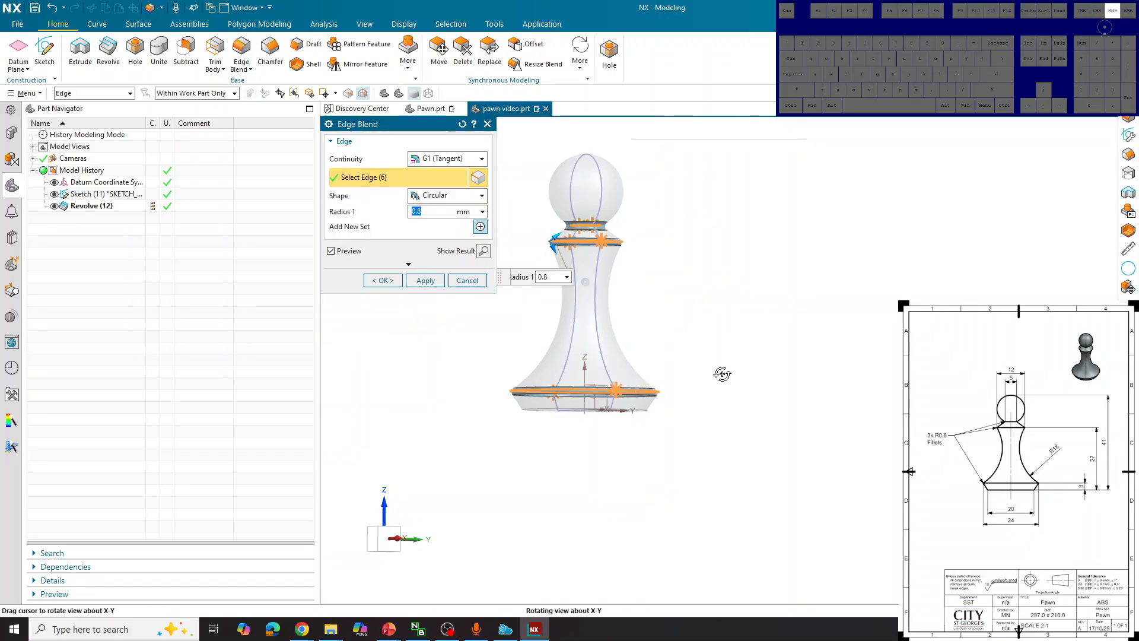
pyautogui.moveTo(722, 371); pyautogui.dragTo(469, 277, button='middle')
pyautogui.click(385, 281)
pyautogui.moveTo(678, 333); pyautogui.dragTo(581, 321, button='middle')
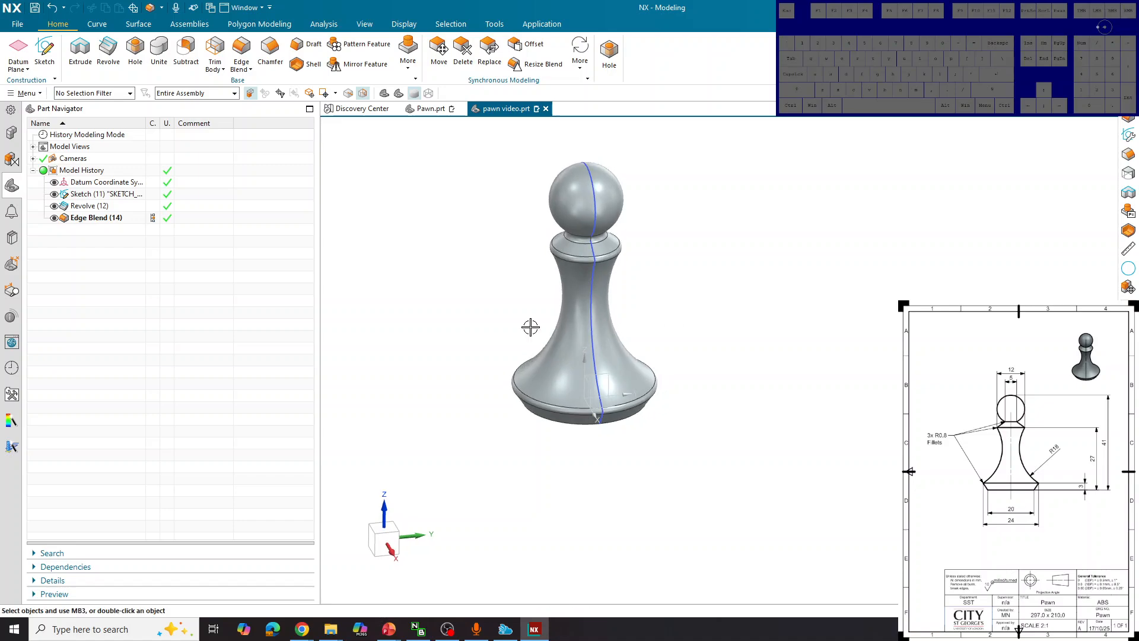